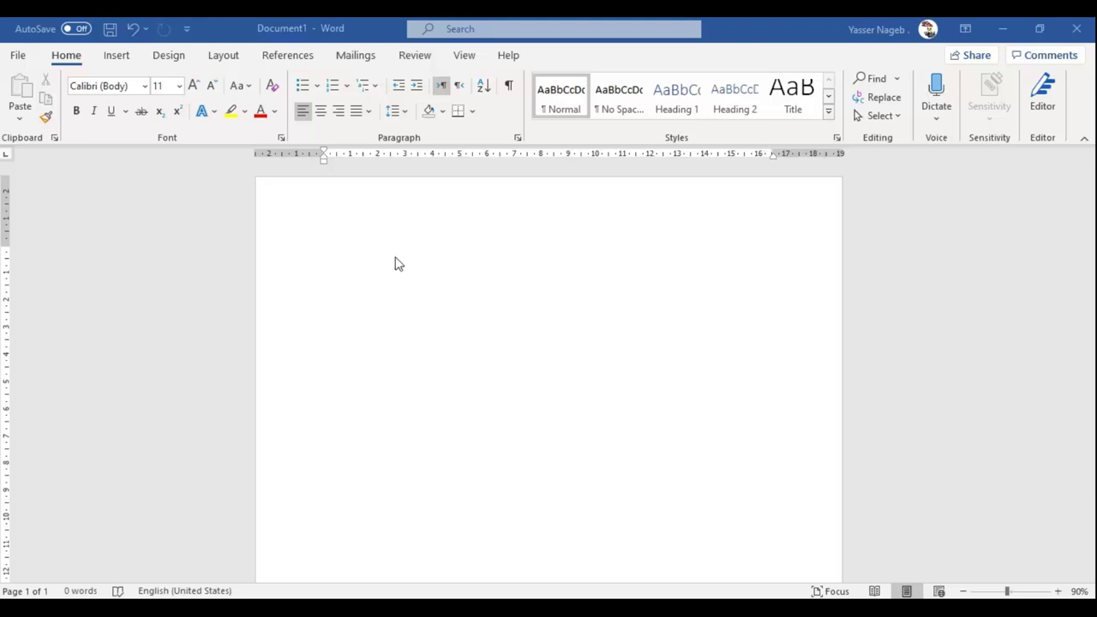
Choose A4 (21 cm x 29.7 cm) from the Layout tab's Size list, then recheck it.
left_click(224, 57)
left_click(108, 120)
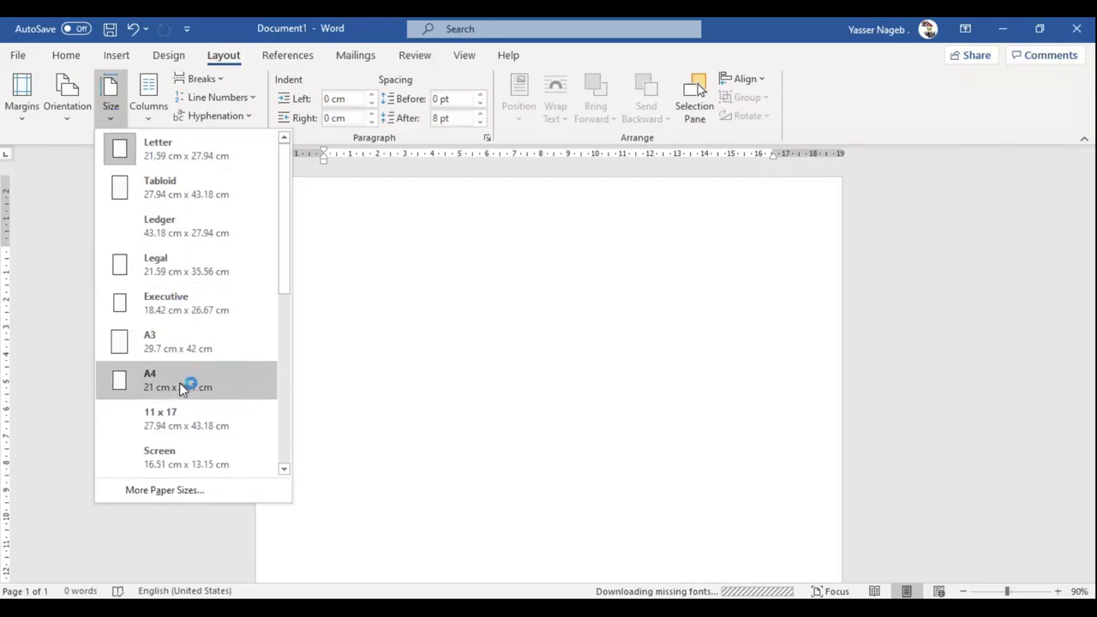
left_click(181, 384)
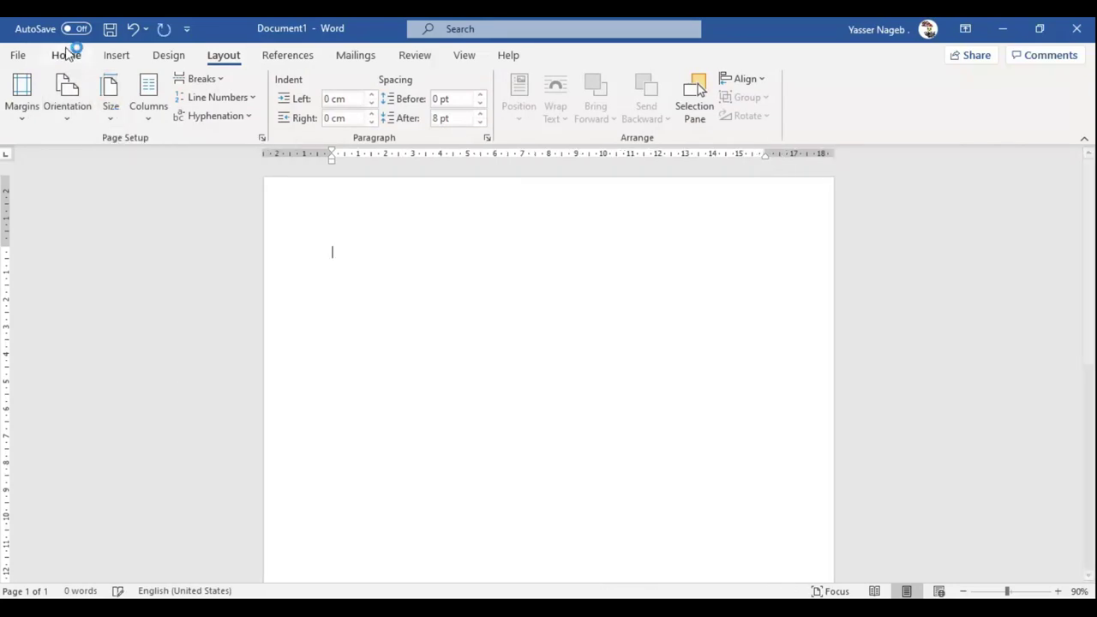
left_click(107, 120)
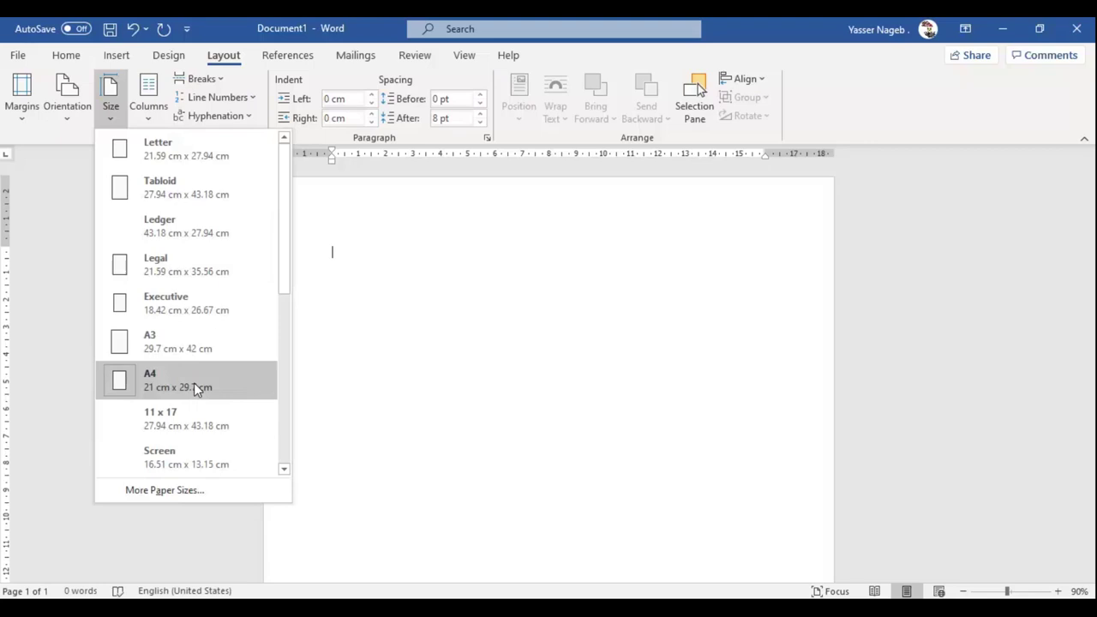
left_click(396, 388)
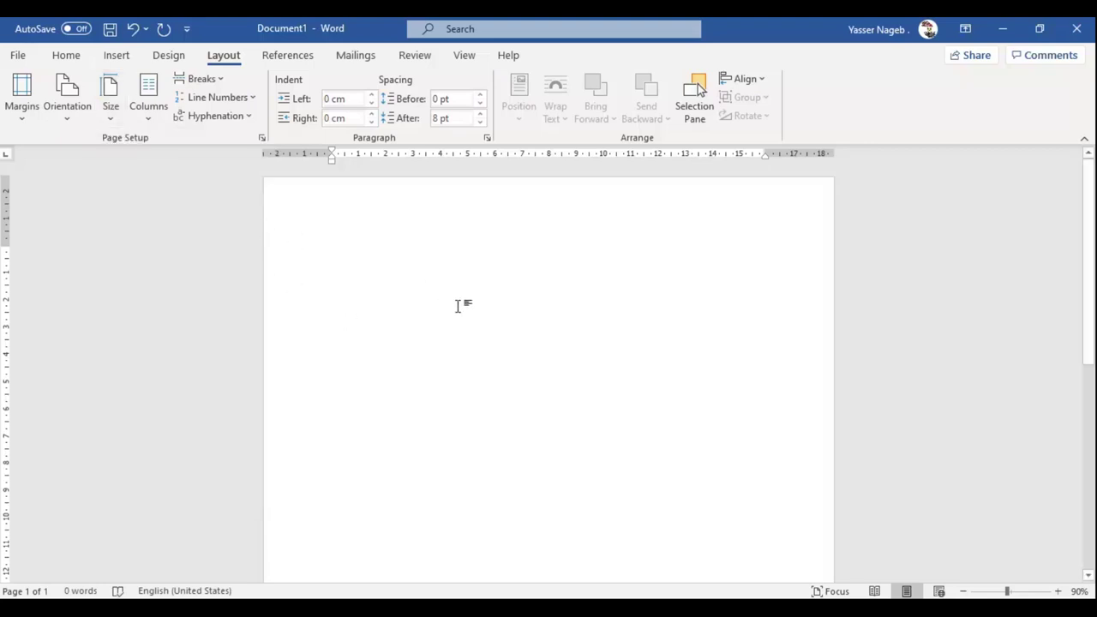
Switch the page to landscape orientation and zoom out to view the whole page.
left_click(63, 109)
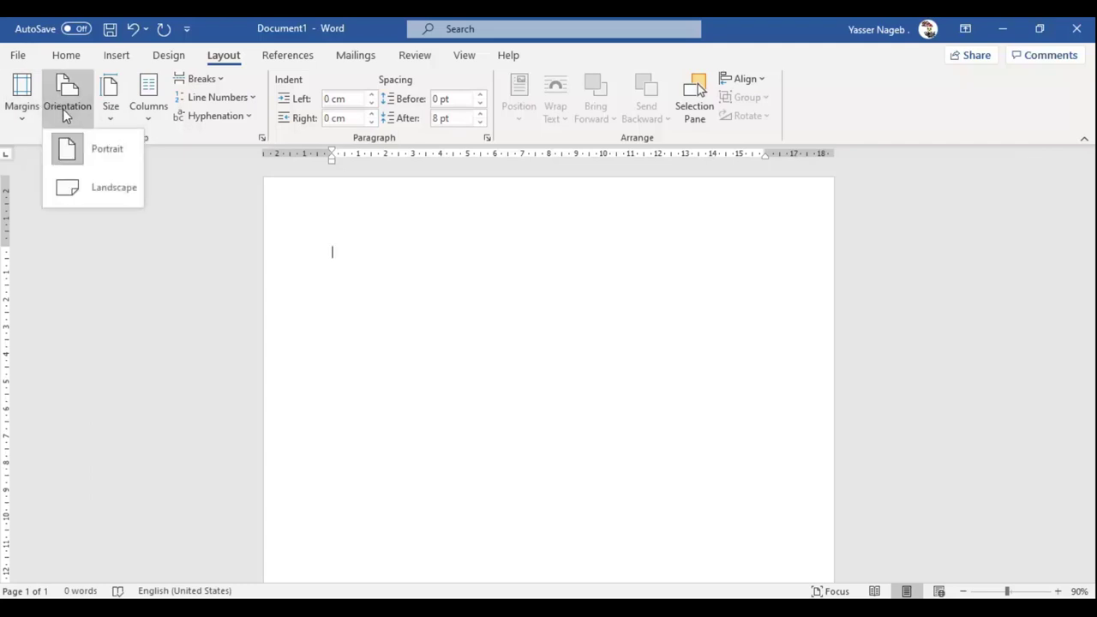
left_click(96, 187)
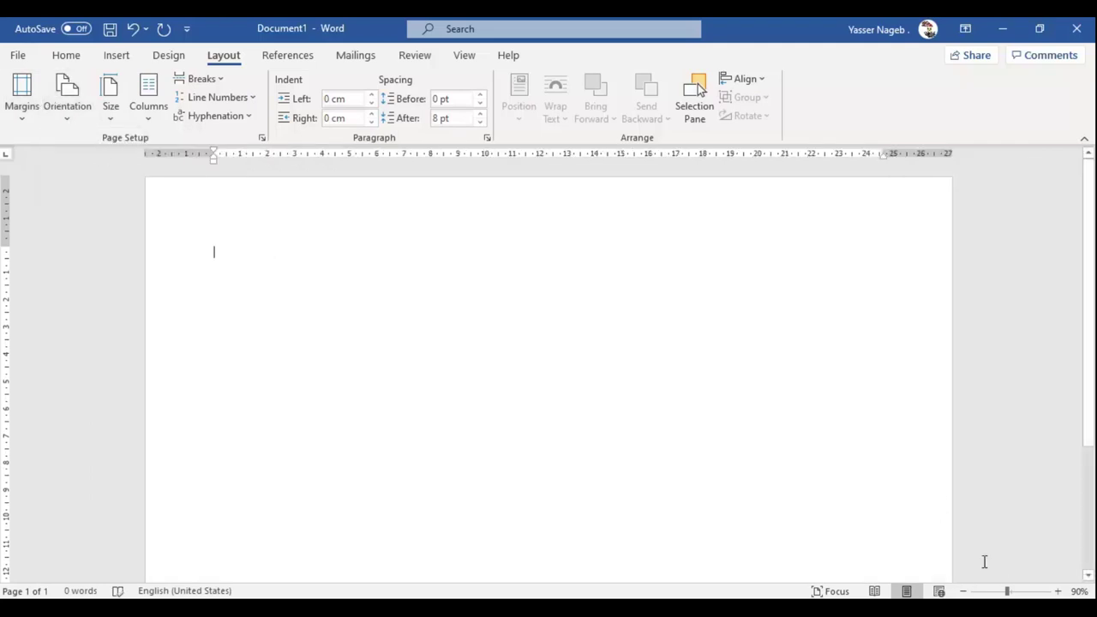
left_click(964, 592)
left_click(964, 591)
left_click(963, 591)
left_click(964, 592)
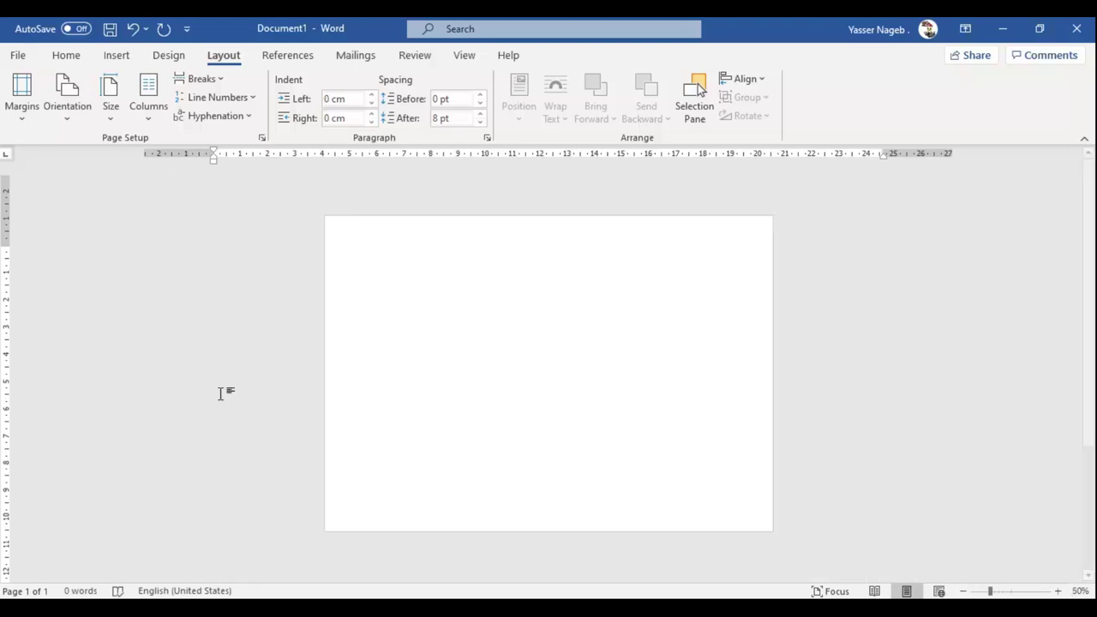
Return the page to portrait orientation and zoom back in.
left_click(70, 108)
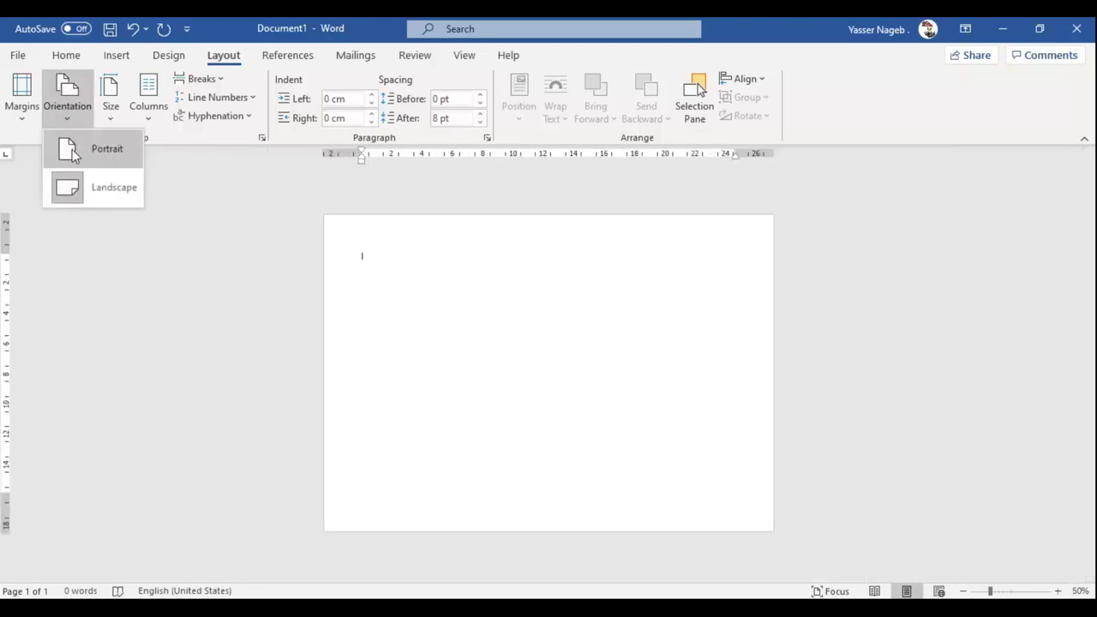
left_click(72, 149)
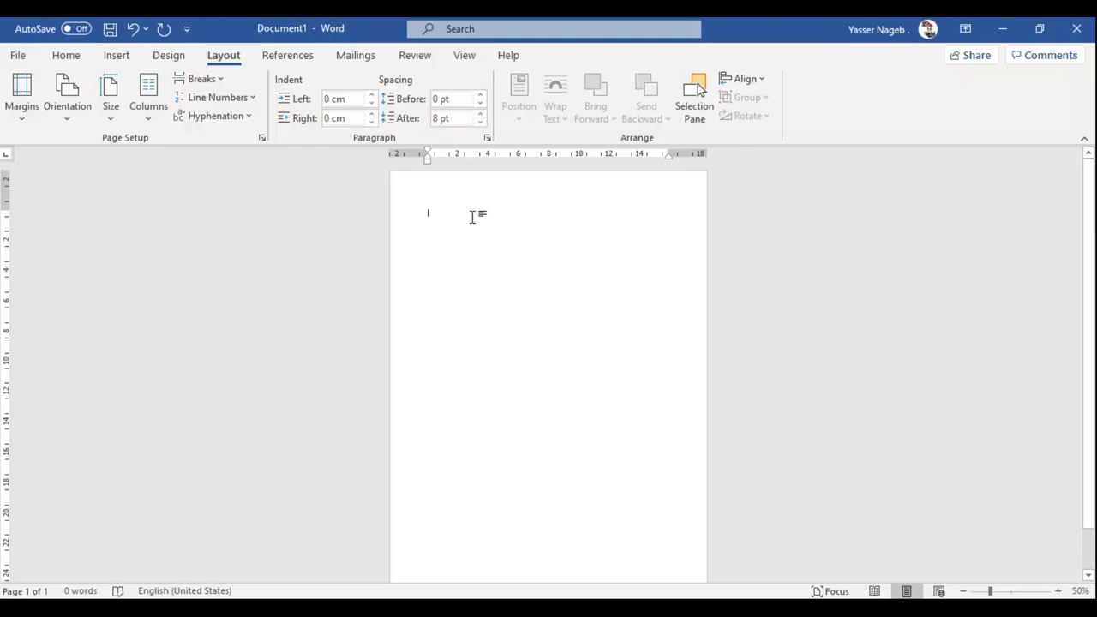
left_click(1054, 591)
left_click(1054, 591)
left_click(1054, 591)
left_click(1053, 591)
left_click(1054, 590)
left_click(1054, 590)
left_click(1054, 591)
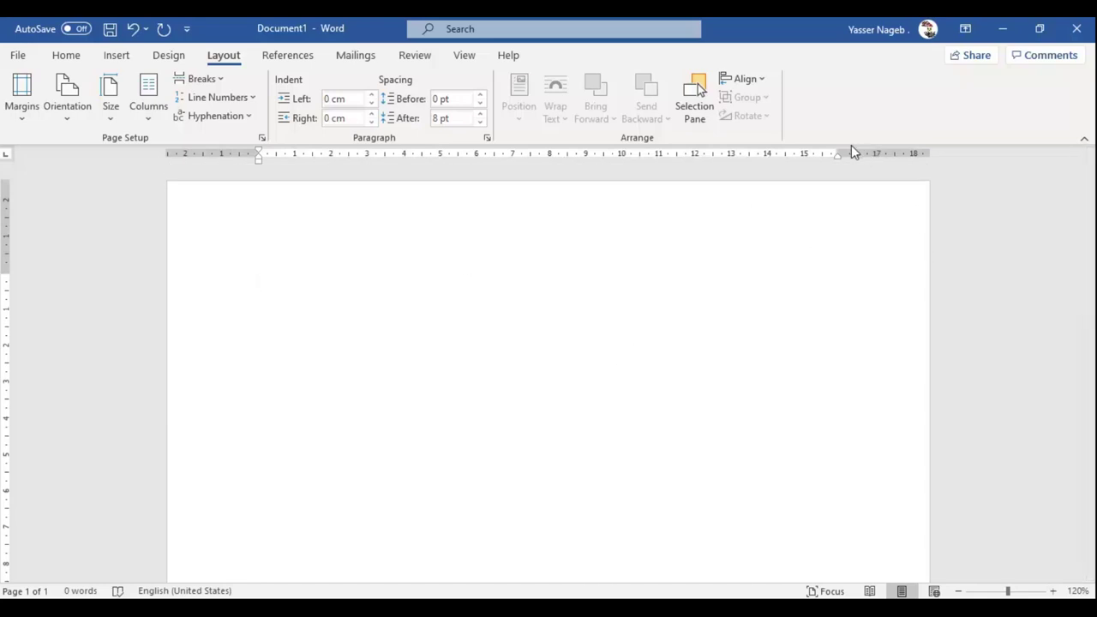
left_click_drag(841, 153, 837, 153)
mouse_move(837, 152)
left_mouse_down()
mouse_move(910, 161)
mouse_move(898, 162)
left_mouse_up()
left_click_drag(261, 153, 197, 153)
left_click_drag(4, 271, 18, 203)
scroll(437, 433, "down", 10)
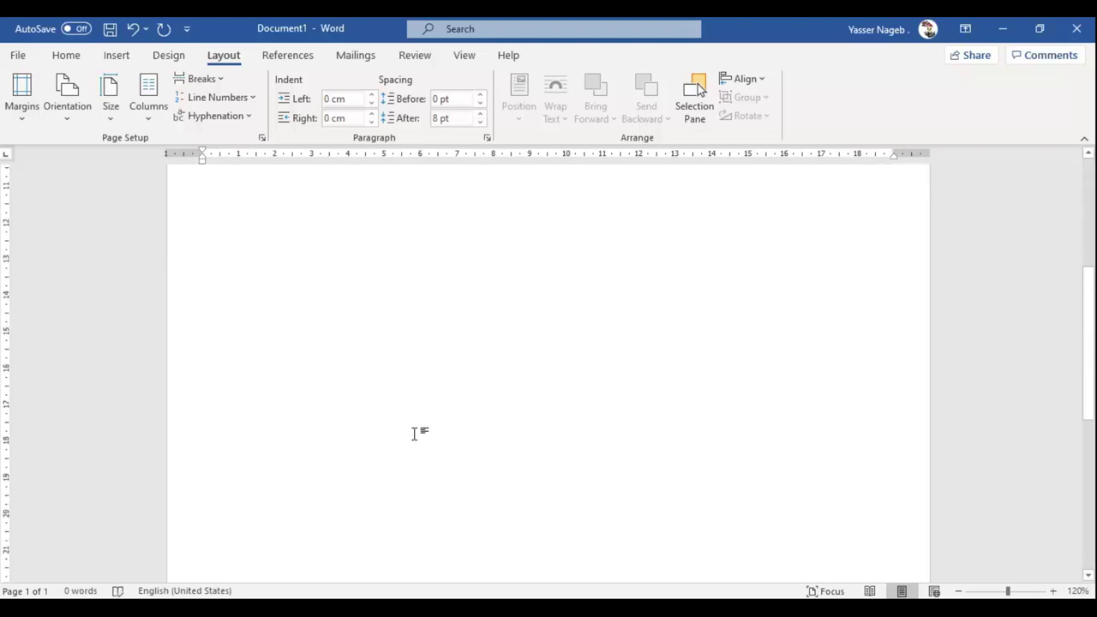
scroll(414, 429, "down", 5)
left_click_drag(5, 480, 16, 543)
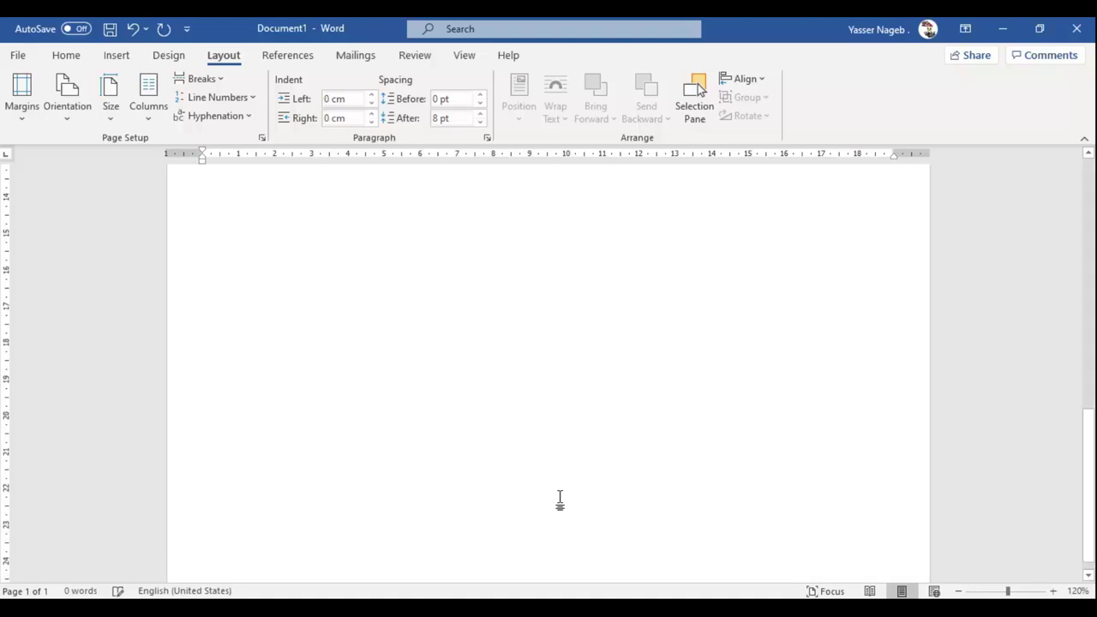
scroll(558, 502, "up", 15)
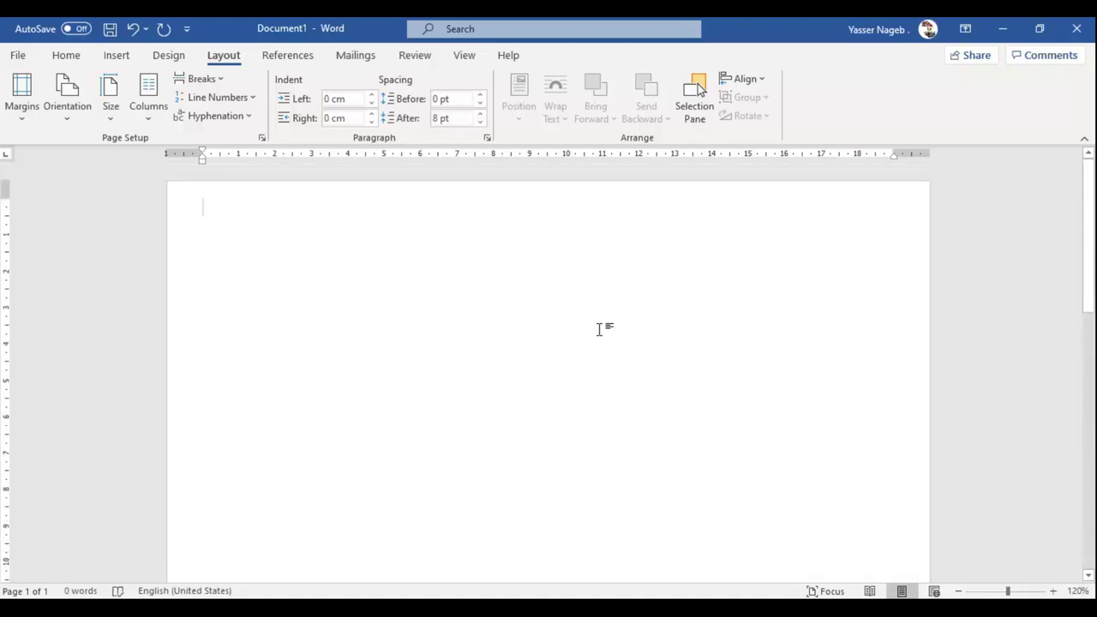
key("ctrl+z")
key("ctrl+z")
key("ctrl+z")
key("ctrl+z")
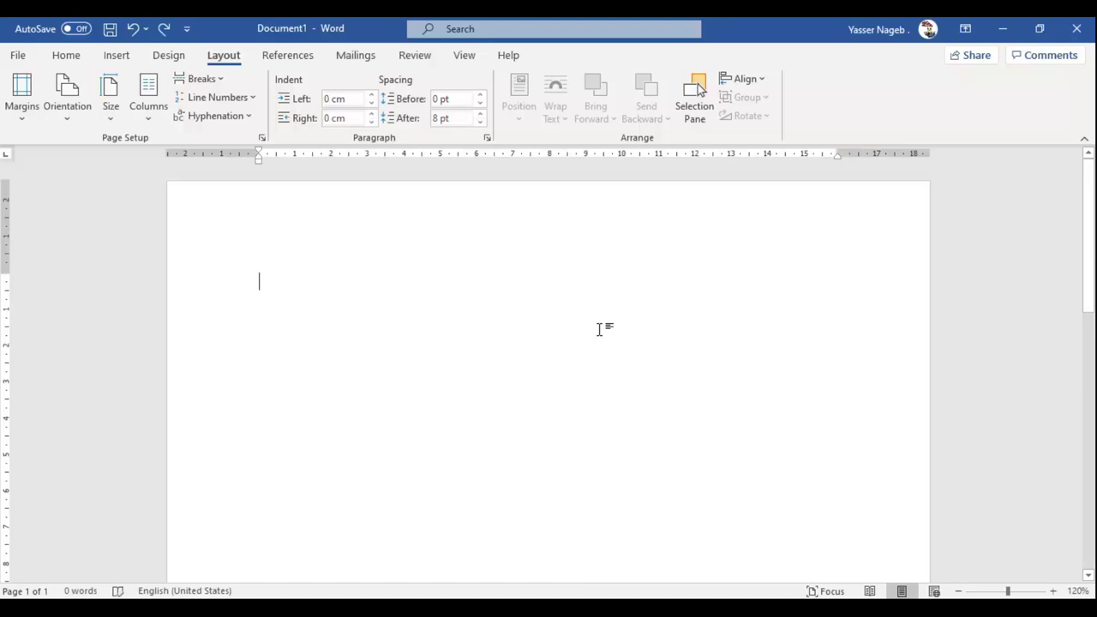
Enter 1 cm for the top, bottom, left and right margins in Custom Margins.
left_click(18, 122)
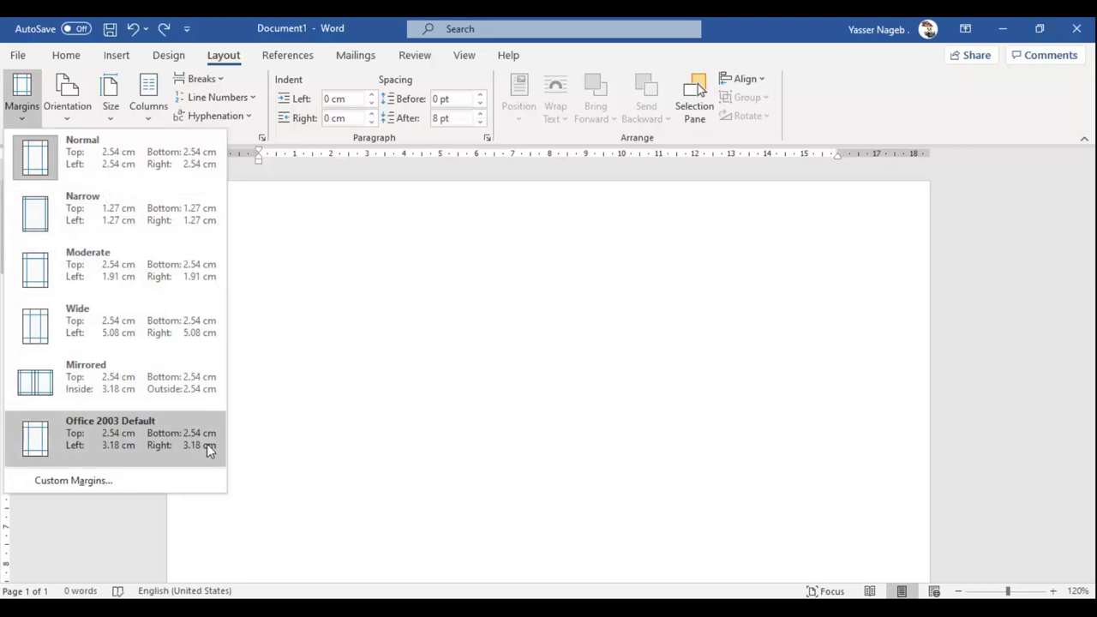
left_click(62, 484)
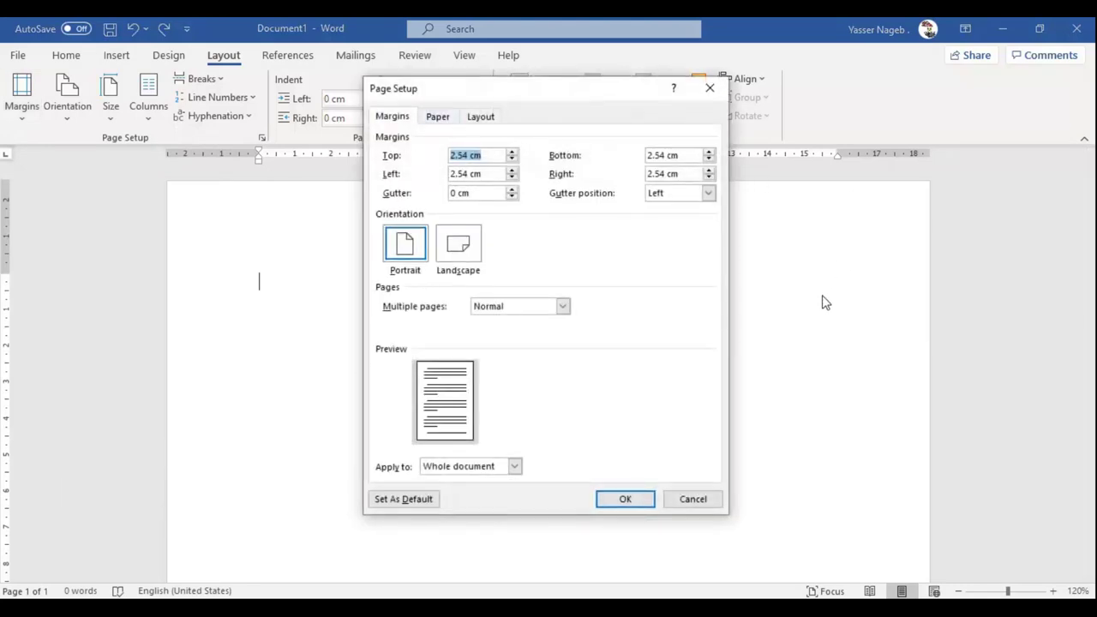
type("1")
key("Tab")
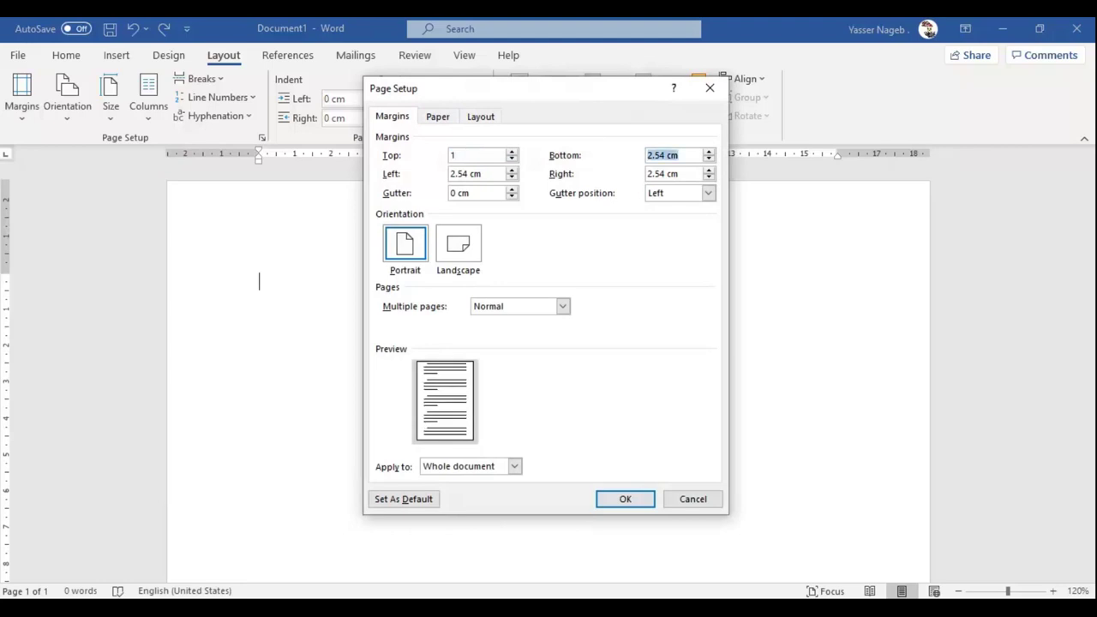
type("1")
key("Tab")
type("1")
key("Tab")
type("1")
key("Return")
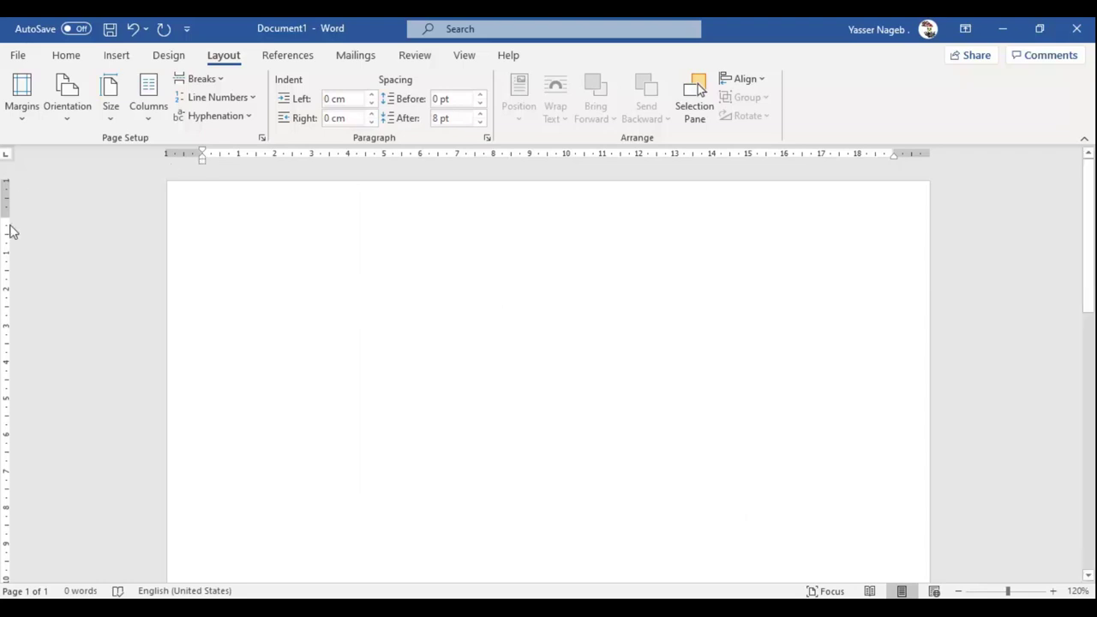
left_click_drag(4, 214, 12, 213)
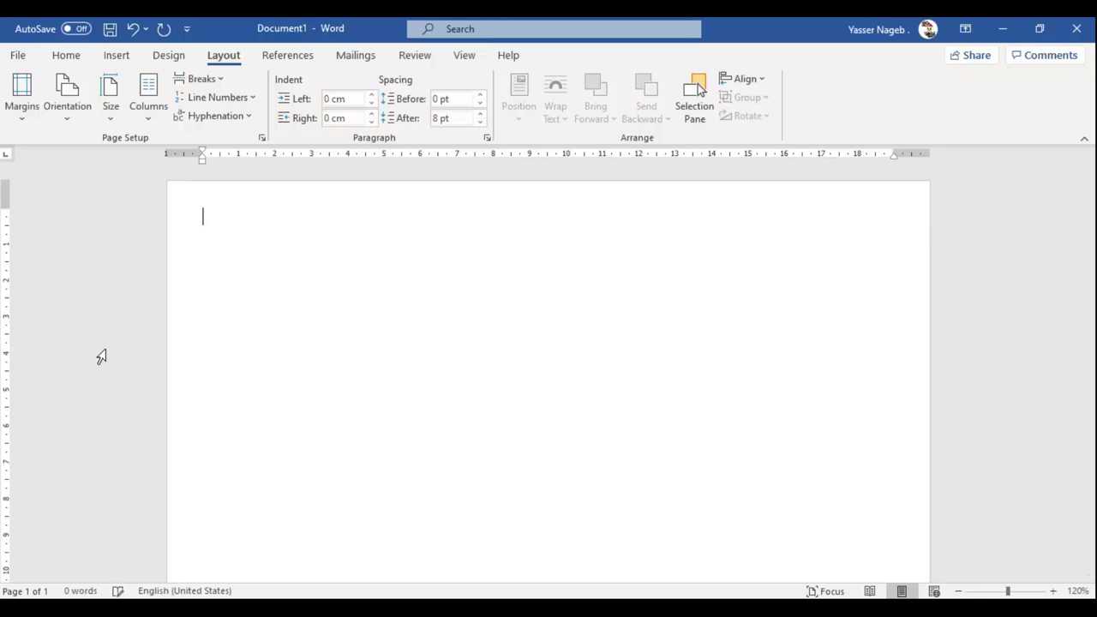
left_click(23, 124)
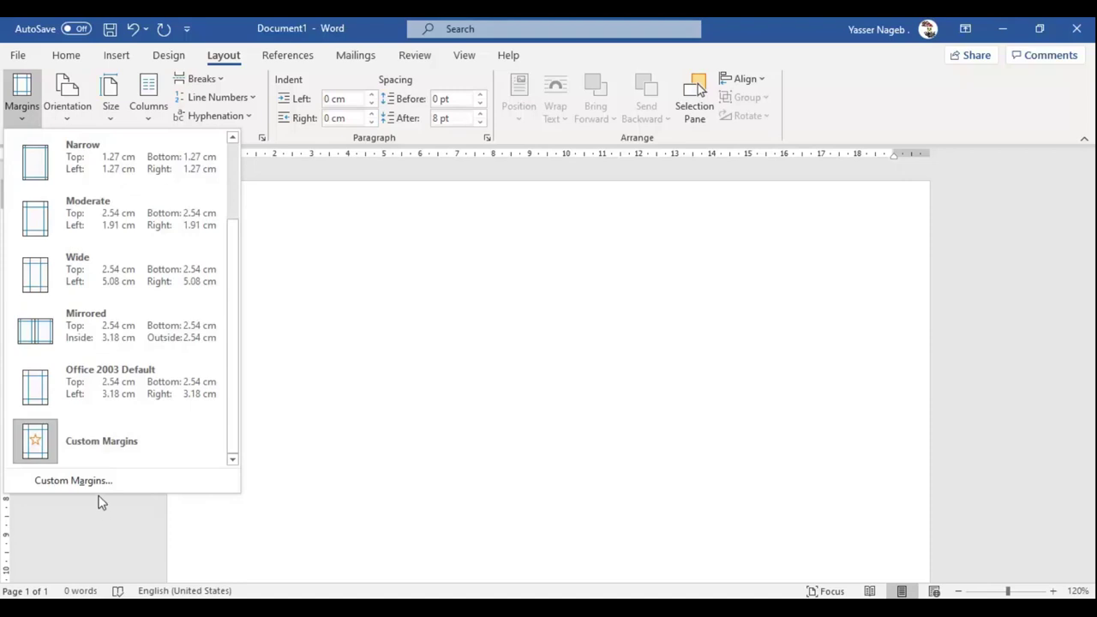
left_click(452, 384)
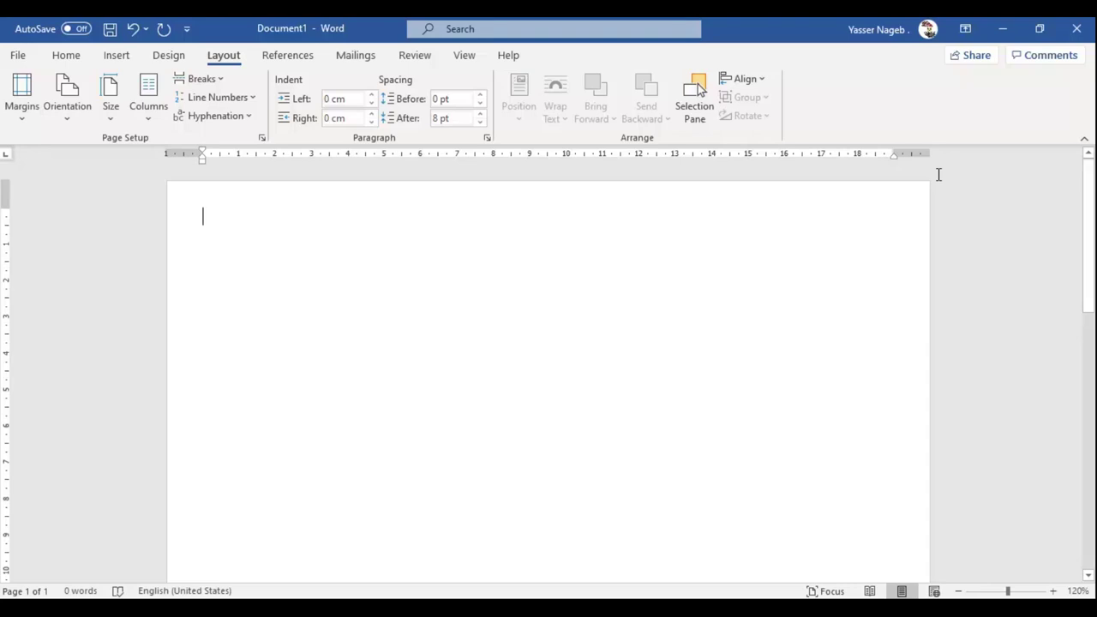
On the View tab, toggle the ruler off and back on, then show and hide gridlines.
left_click(460, 60)
left_click(357, 78)
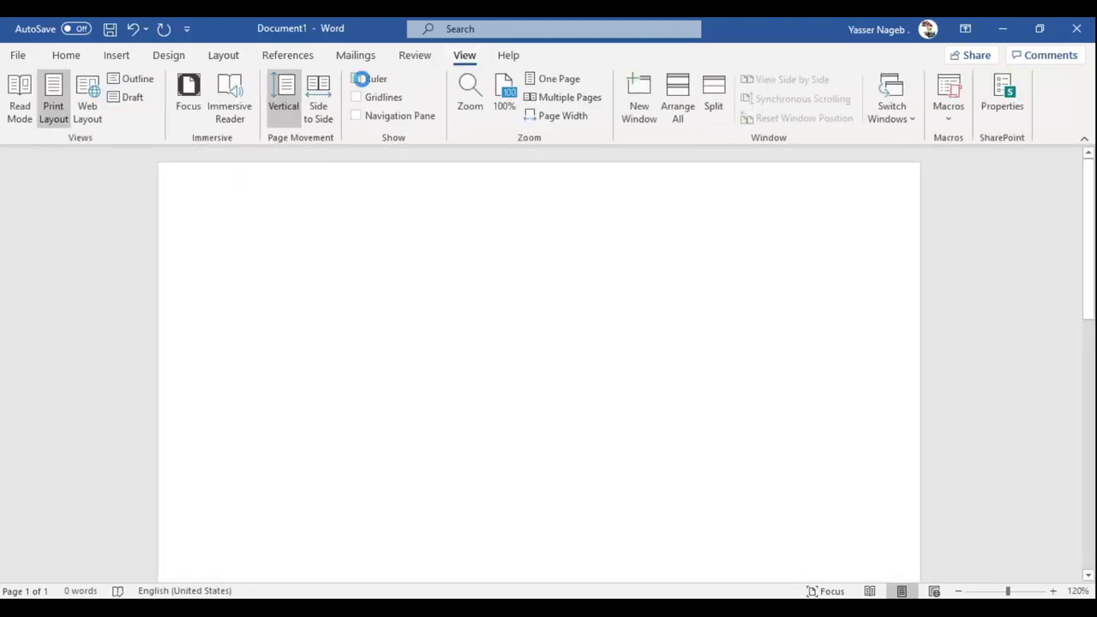
left_click(358, 78)
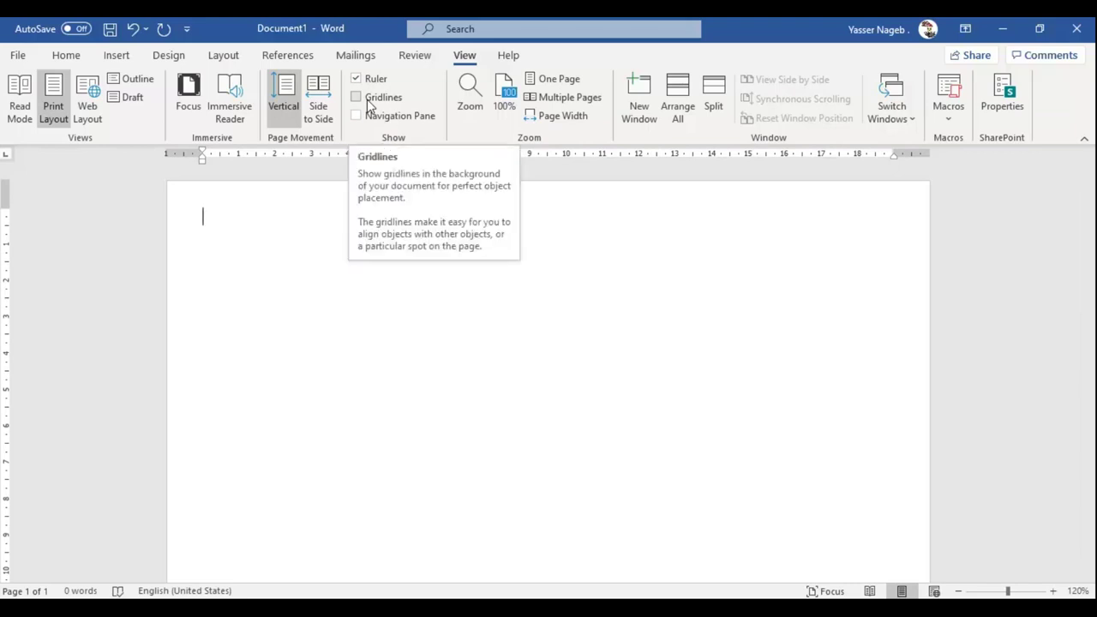
left_click(370, 101)
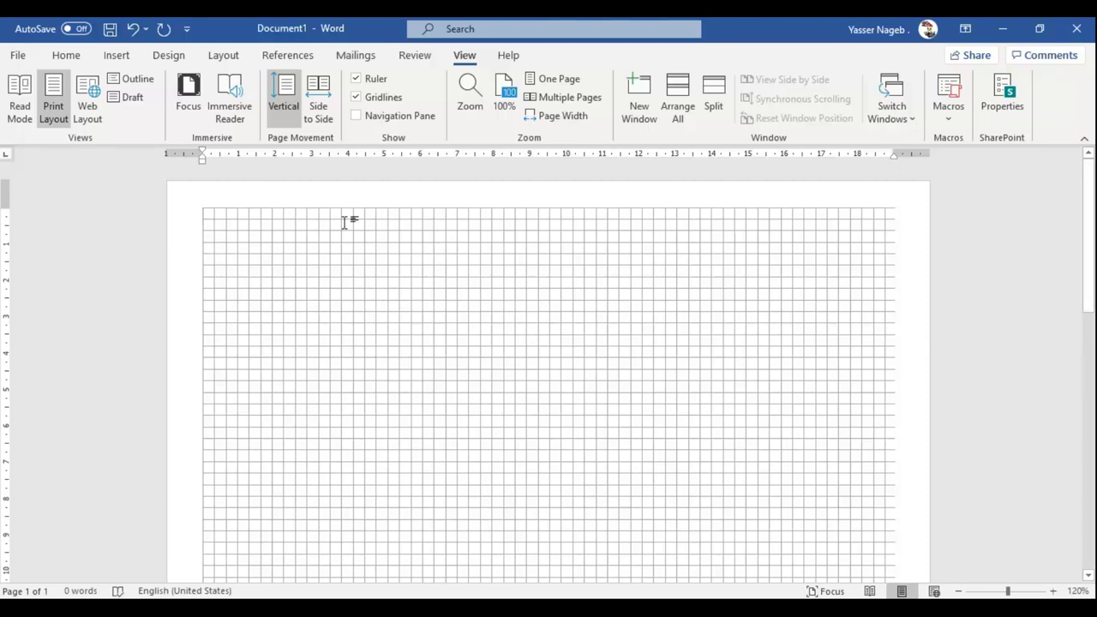
left_click(381, 100)
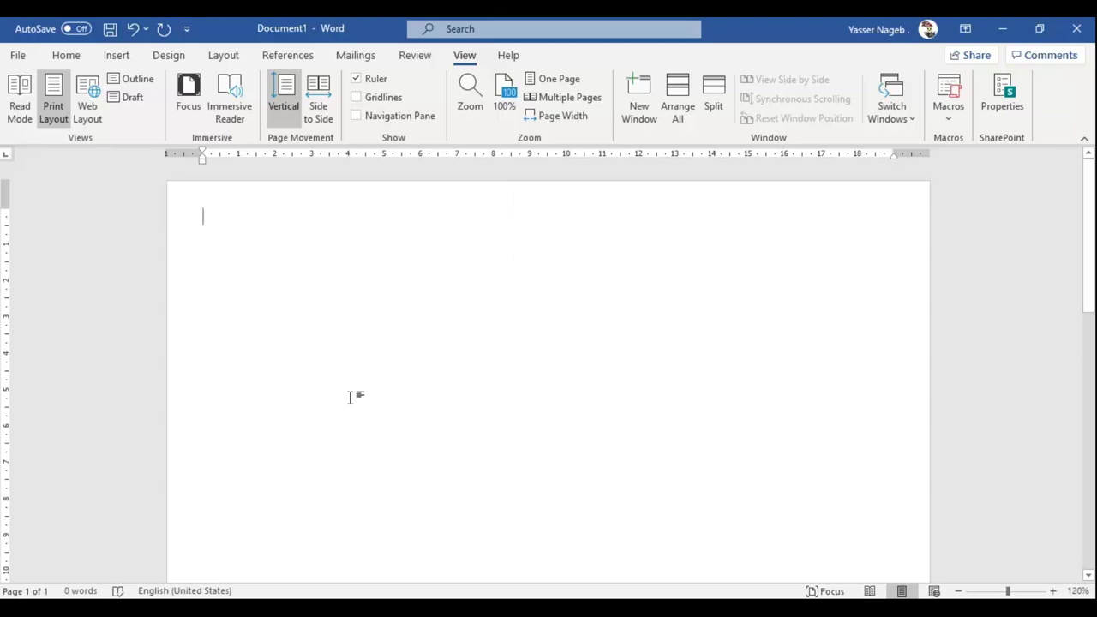
On the Home tab, choose the Arial font at size 14.
left_click(69, 56)
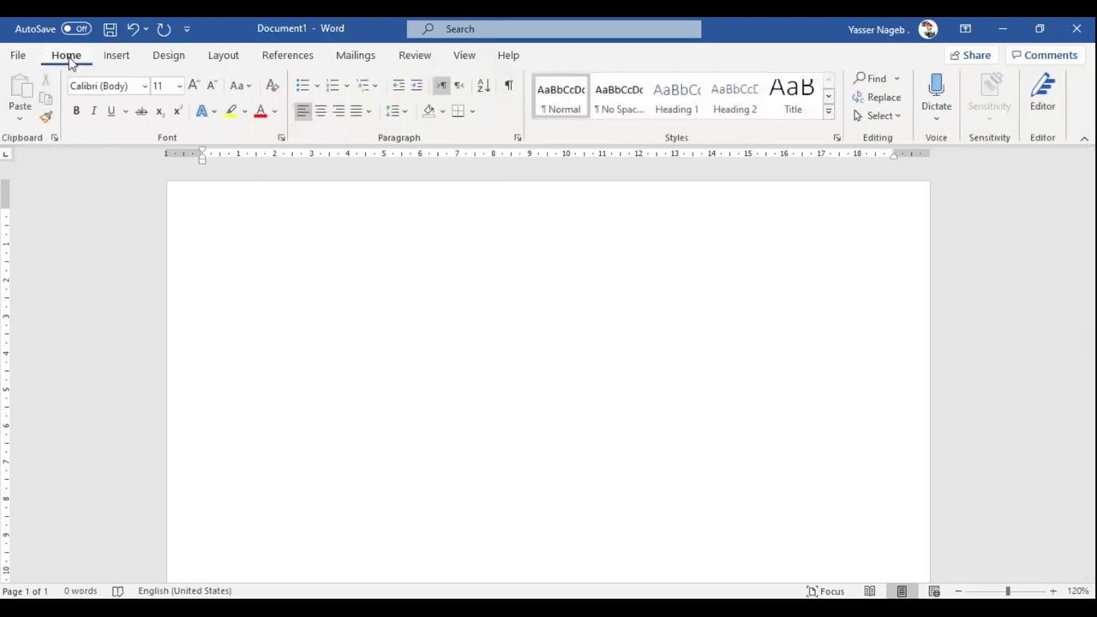
left_click(145, 86)
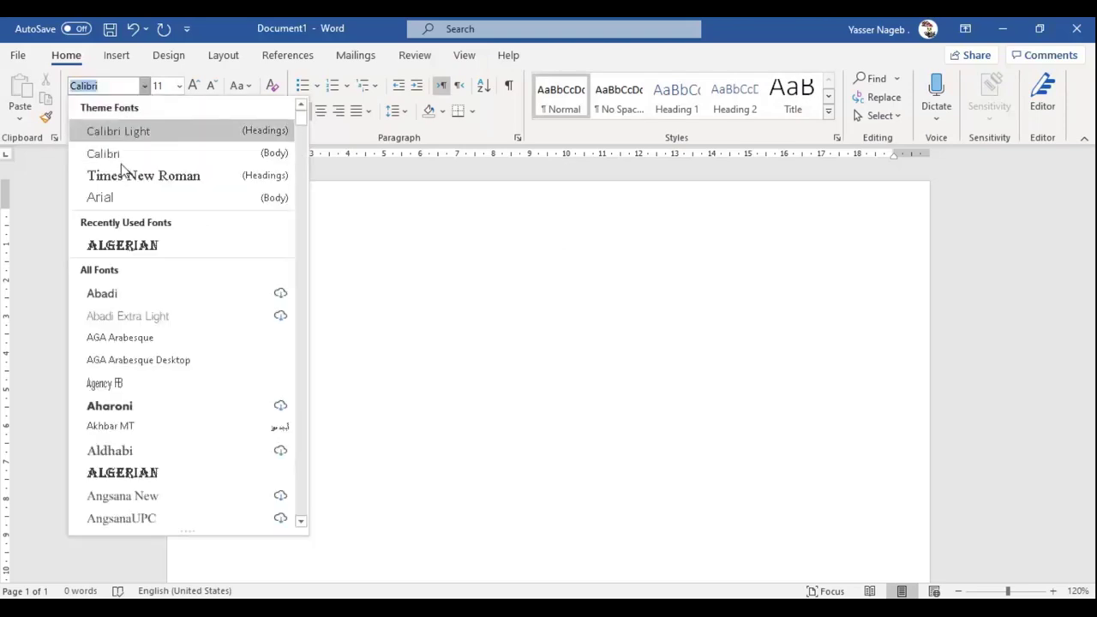
left_click(132, 196)
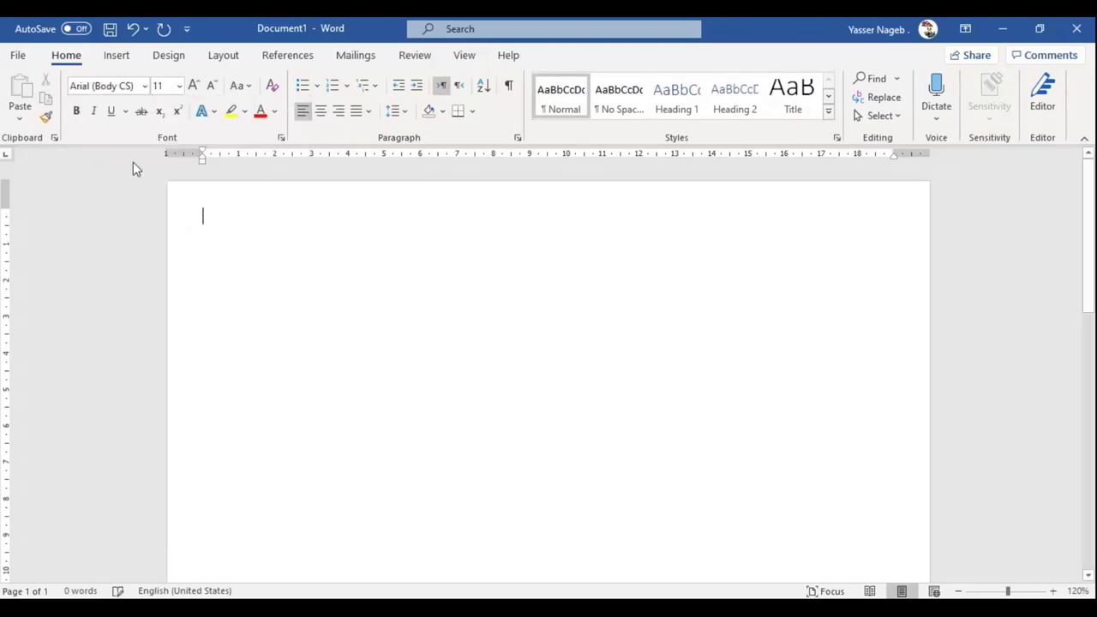
left_click(179, 85)
left_click(167, 199)
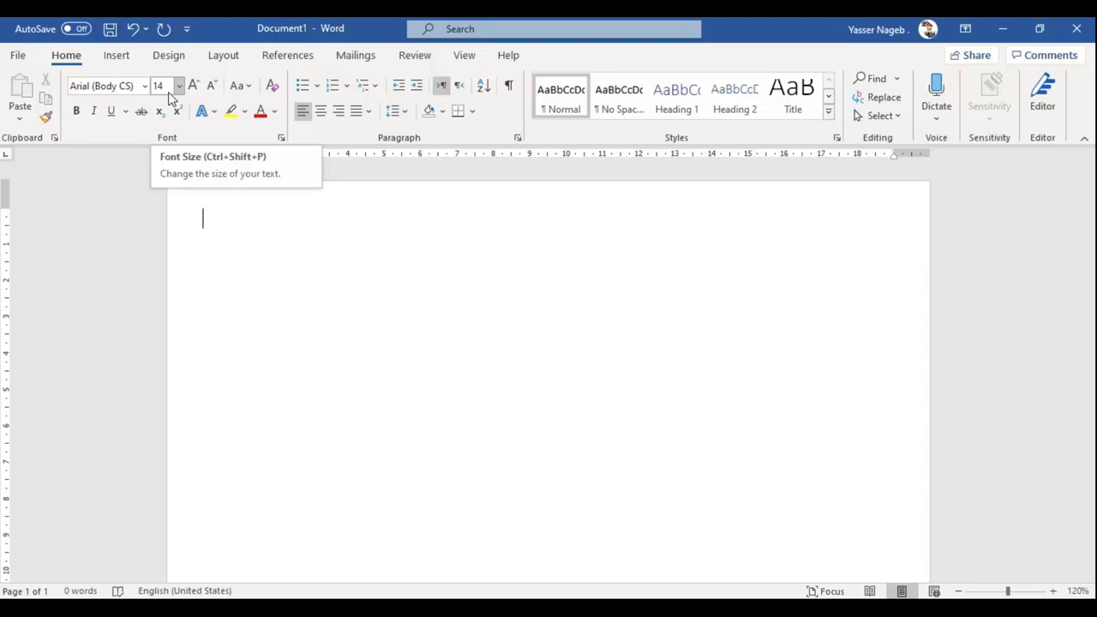
Reselect 14 in the Font Size list to confirm the text size.
left_click(180, 88)
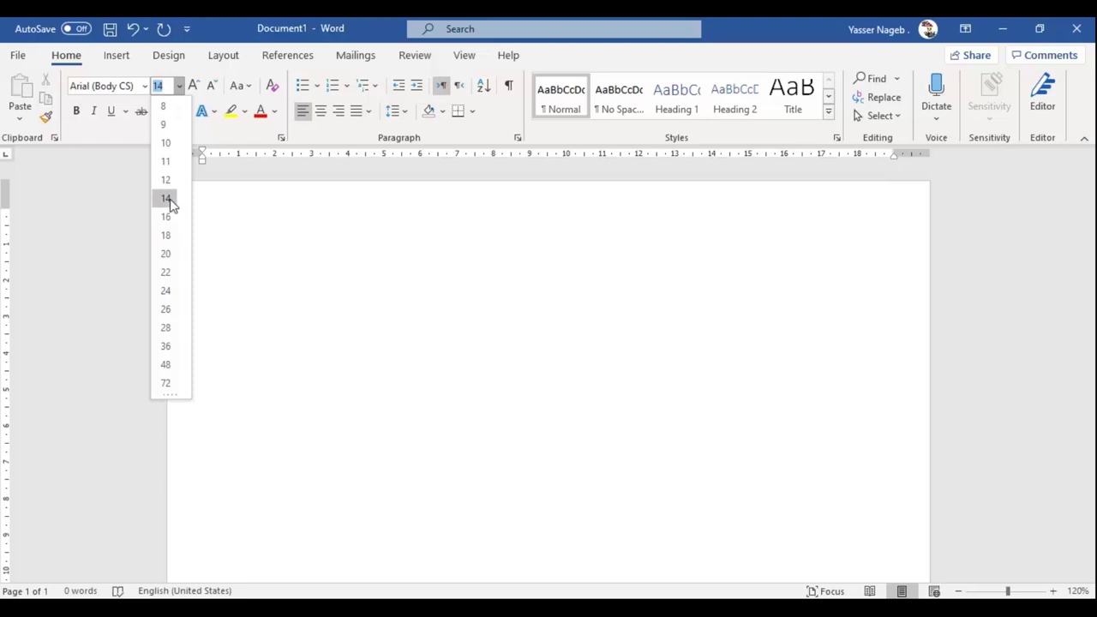
left_click(168, 199)
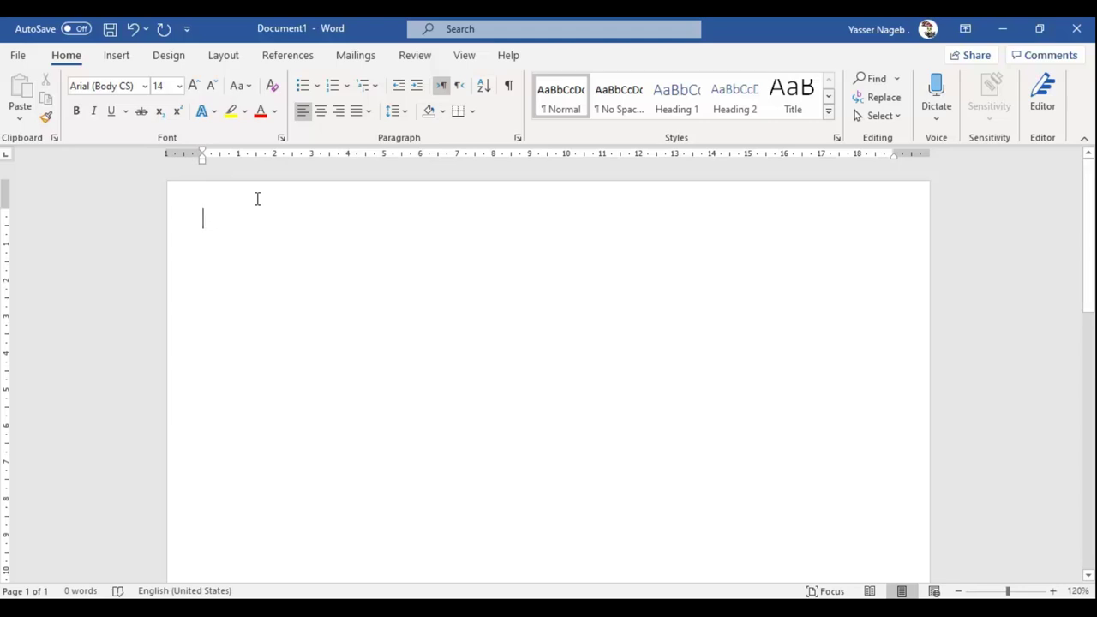
Type the author's first name at the start of the document.
type("Yasser")
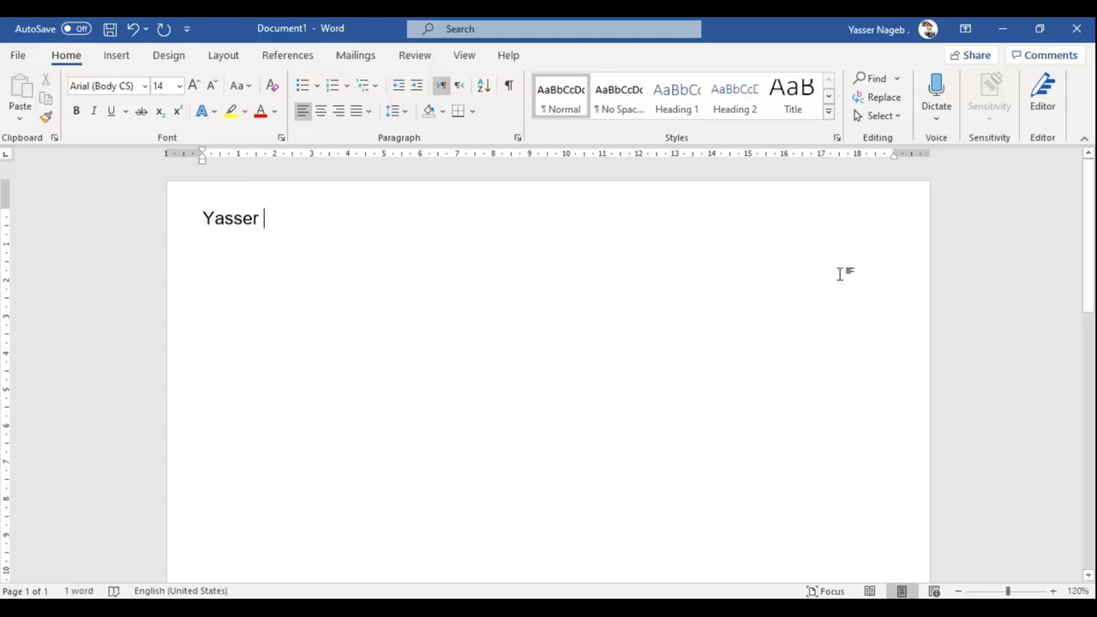
Make the name's paragraph right-to-left, testing Ctrl+Shift direction toggles, so it sits top right.
left_click(459, 89)
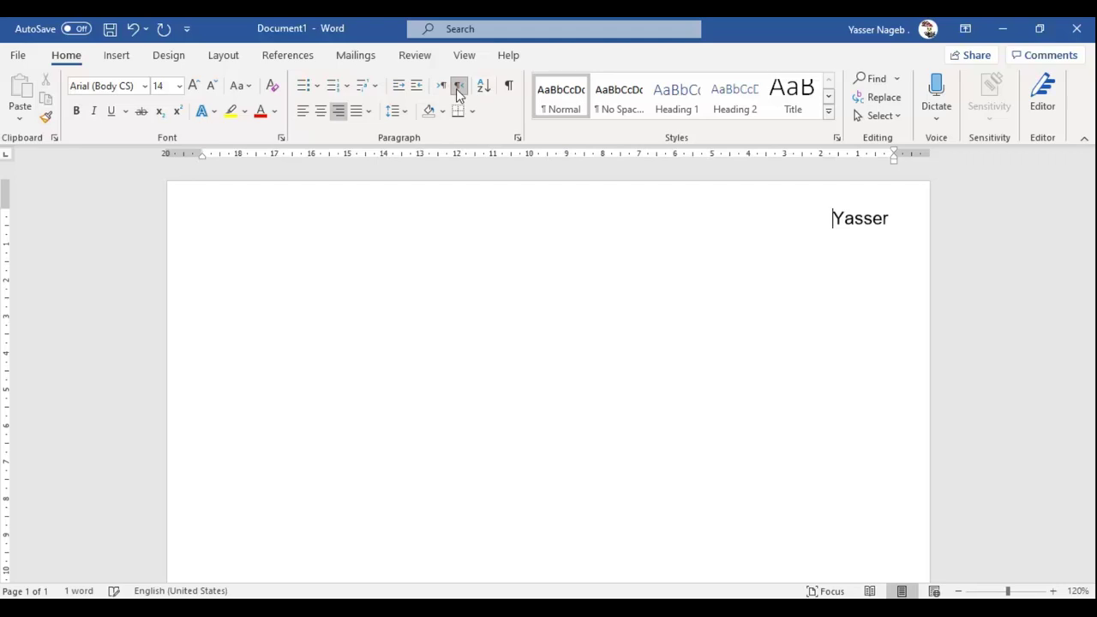
double_click(874, 219)
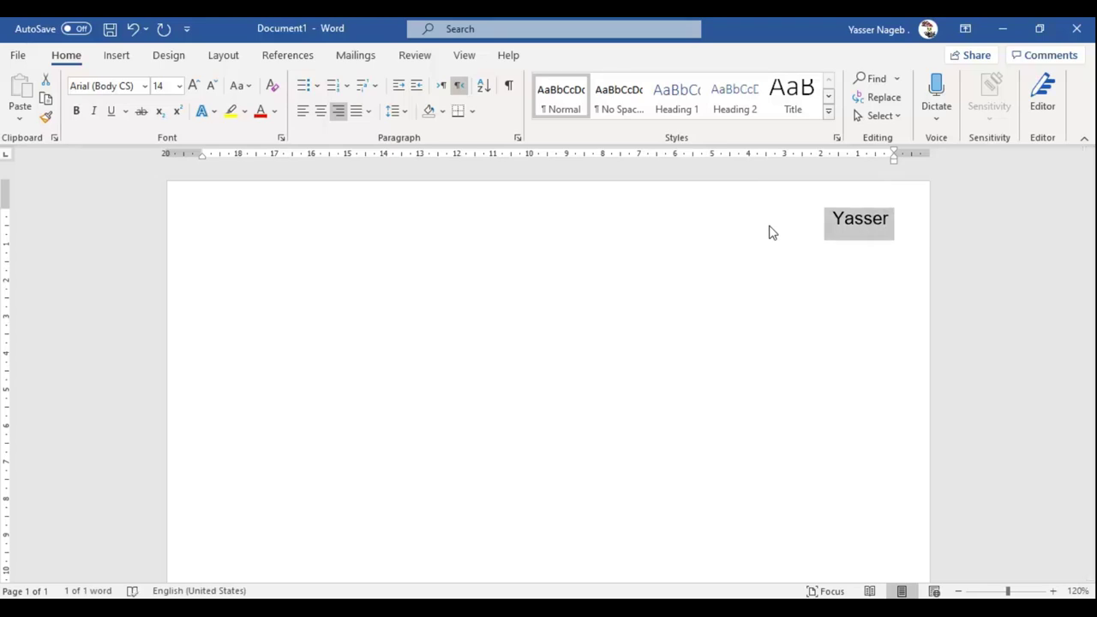
key("ctrl+shift")
key("ctrl+shift")
key("ctrl+shift")
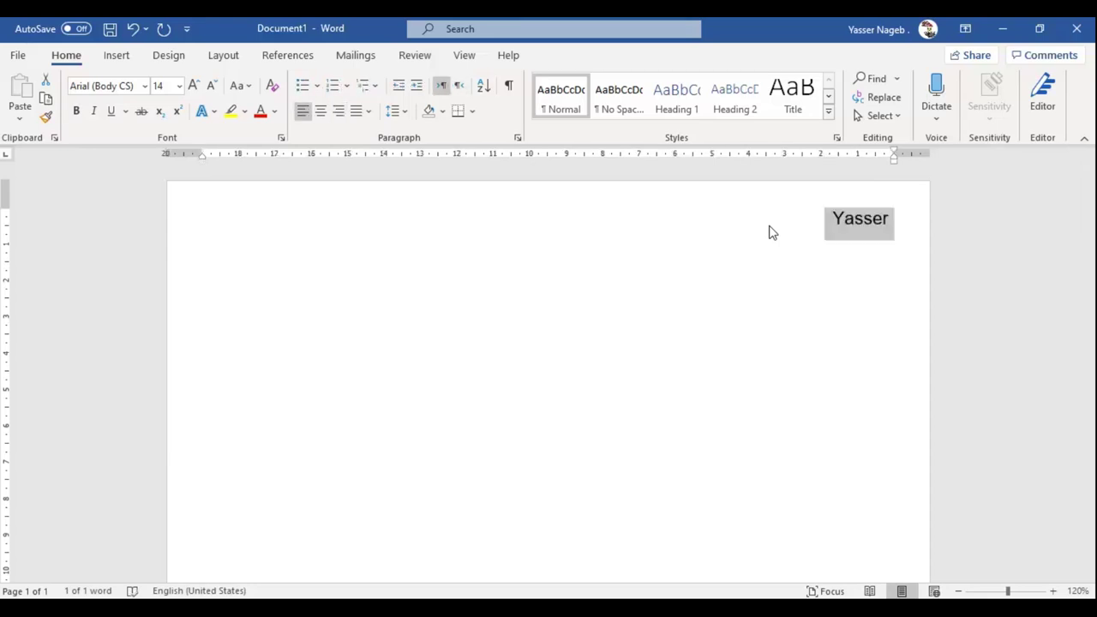
key("ctrl+shift")
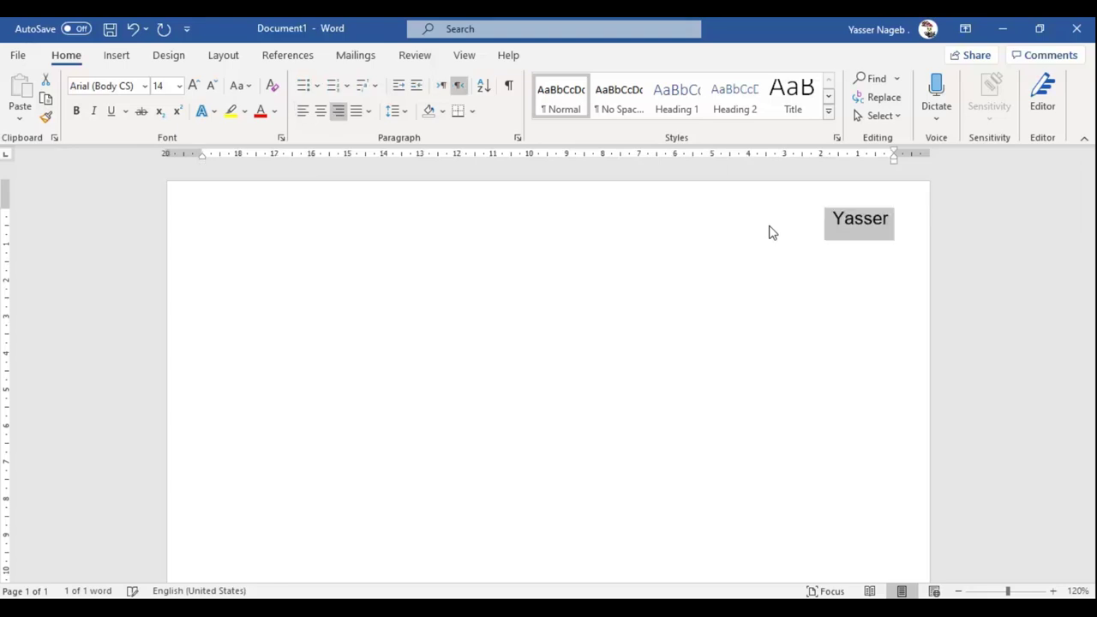
left_click(296, 193)
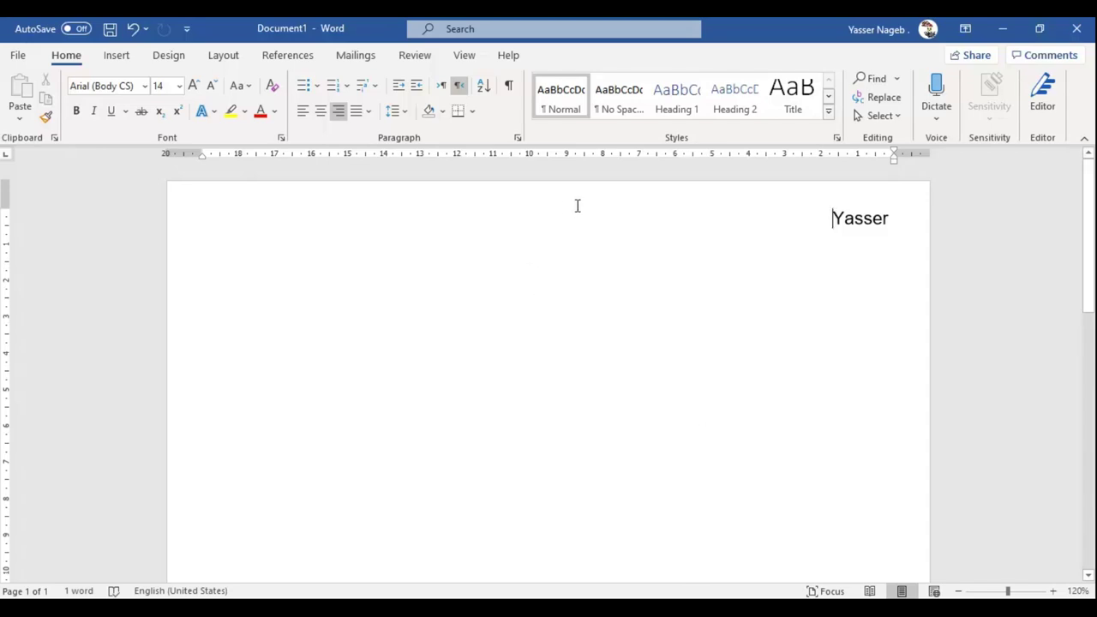
scroll(572, 274, "down", 1)
scroll(561, 326, "up", 1)
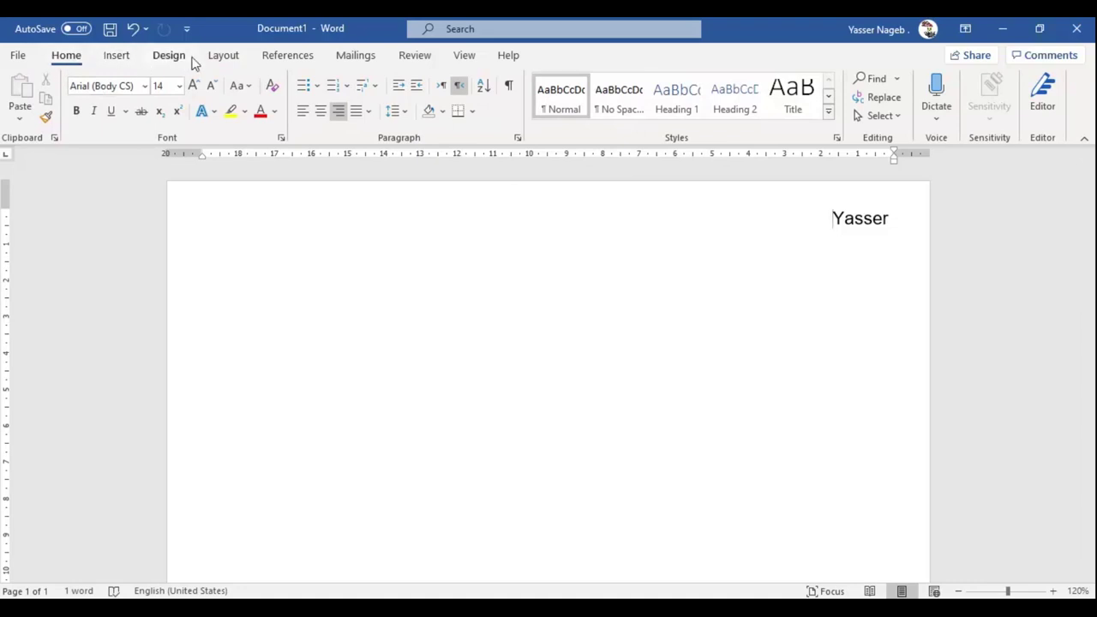
Split the document into two columns, confirm A4 size, then change to three columns.
left_click(225, 58)
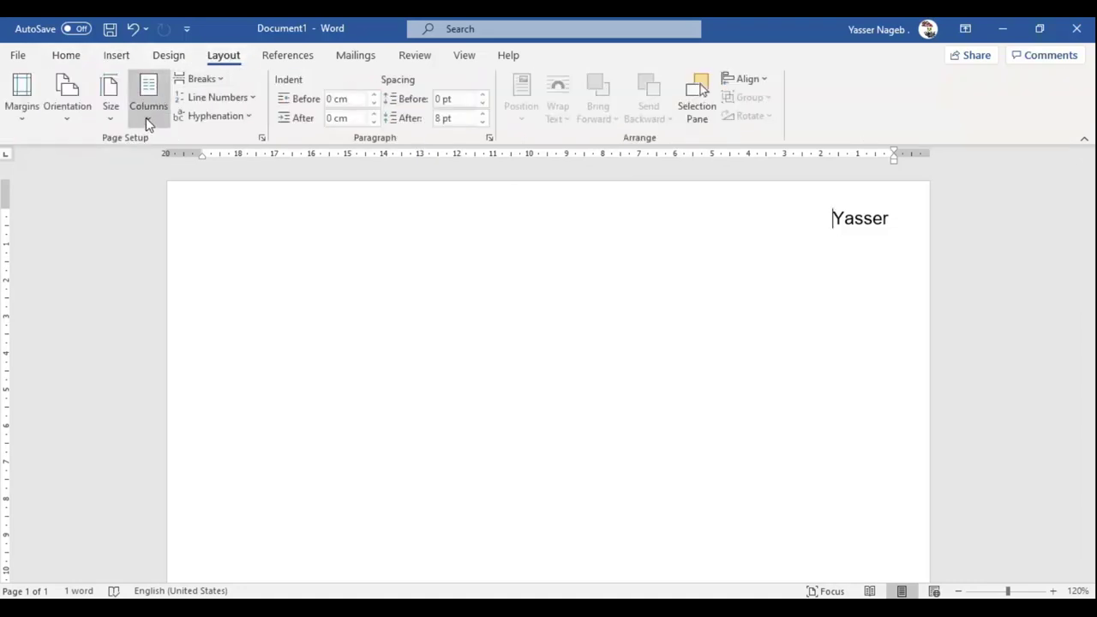
left_click(147, 120)
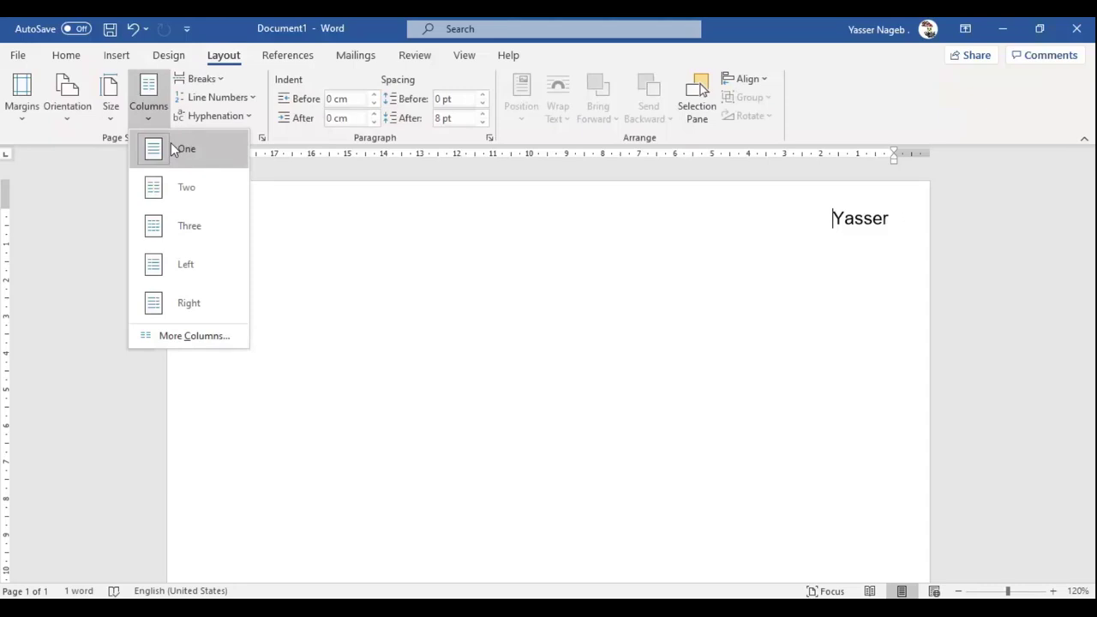
left_click(168, 189)
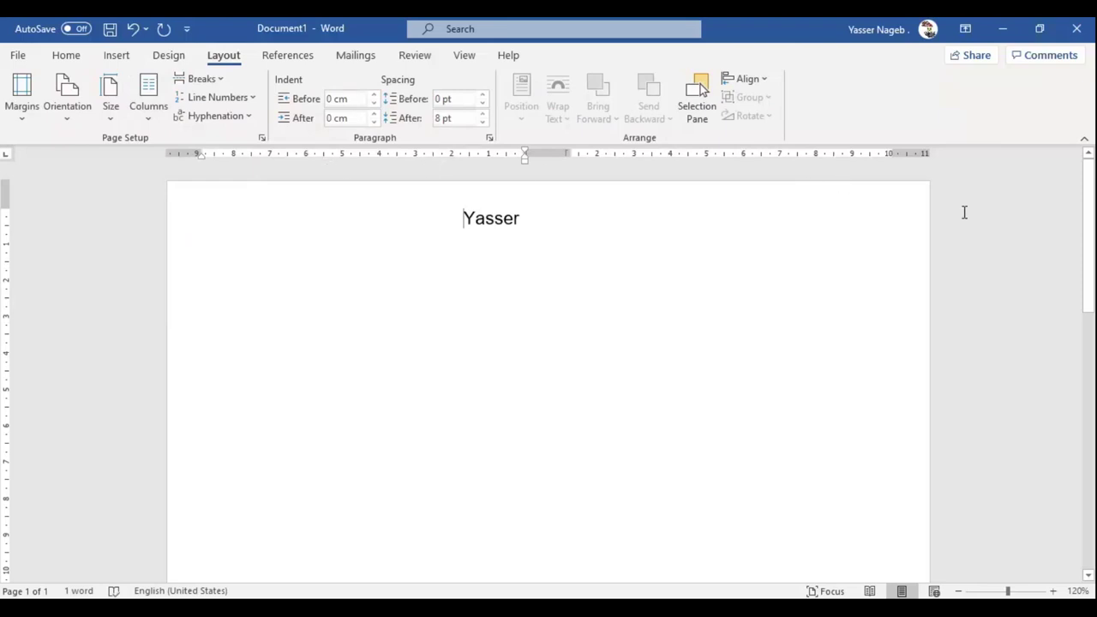
left_click(116, 114)
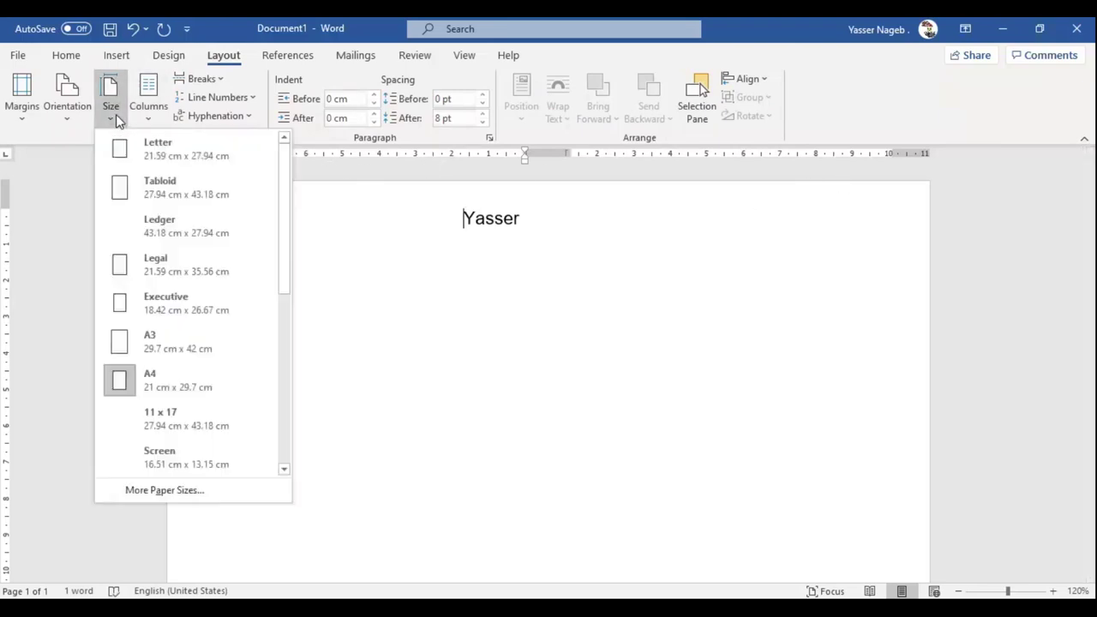
left_click(144, 103)
left_click(200, 223)
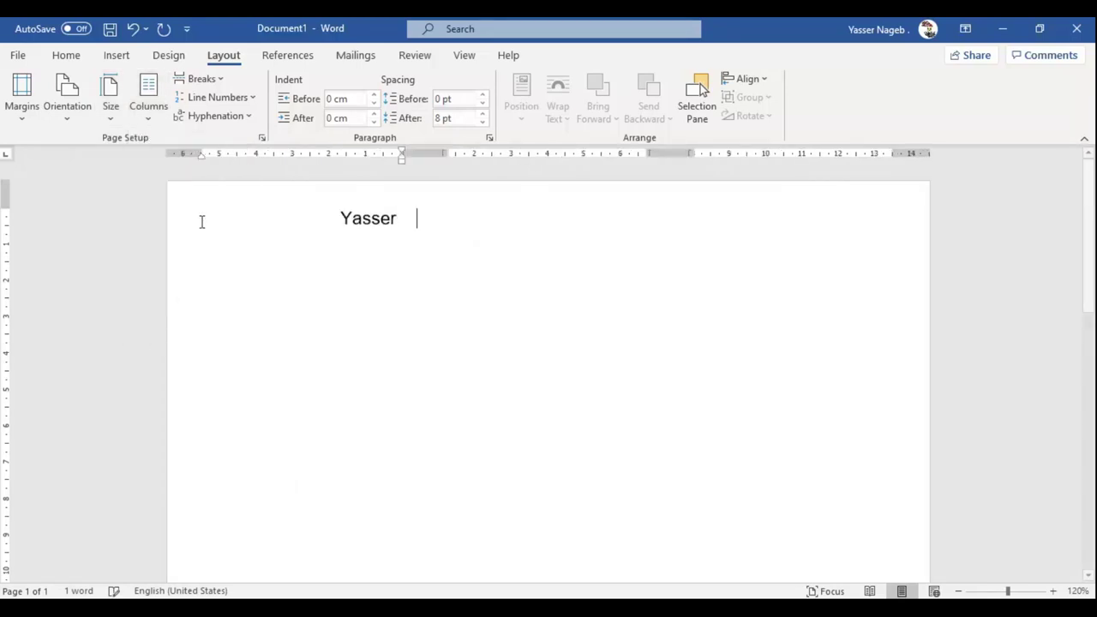
left_click(149, 118)
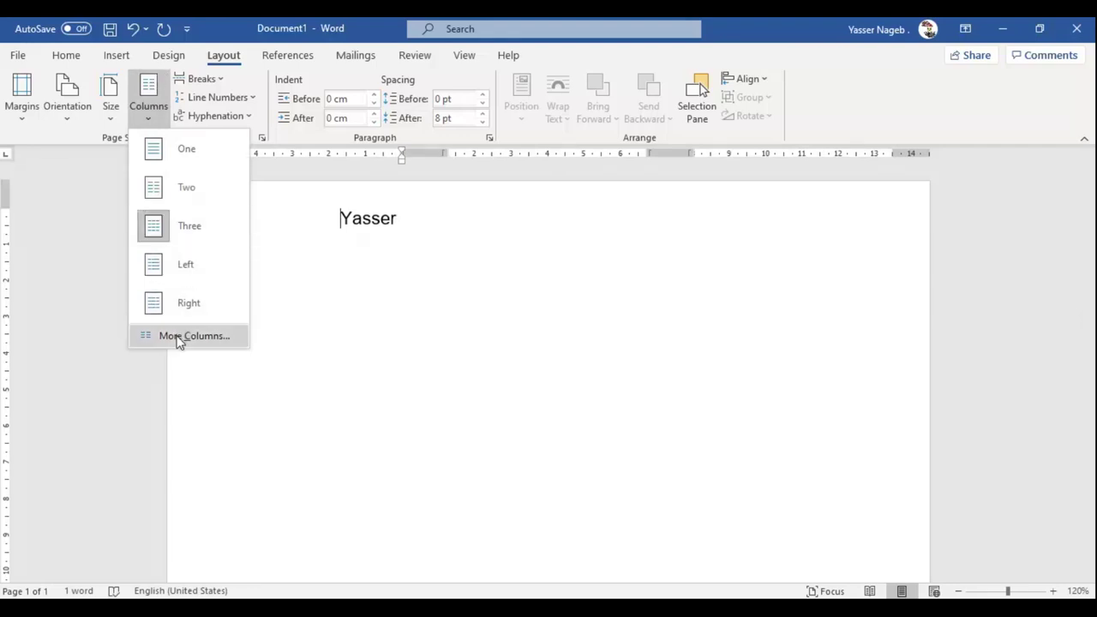
Tick Right-to-left in the More Columns settings and apply it.
left_click(179, 337)
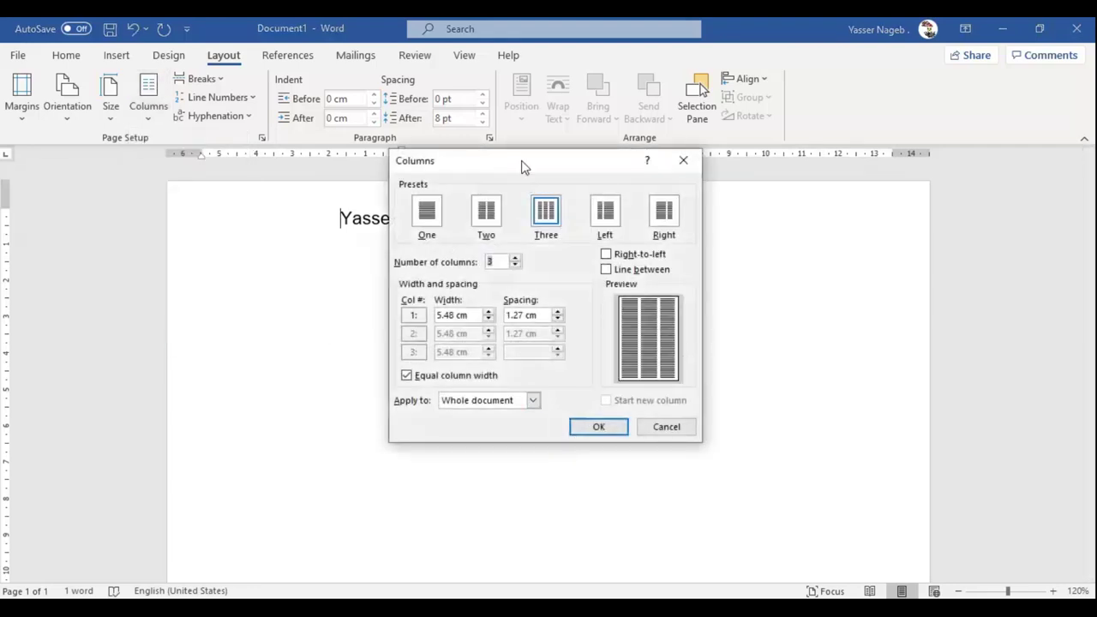
mouse_move(521, 161)
left_mouse_down()
mouse_move(649, 255)
mouse_move(728, 261)
left_mouse_up()
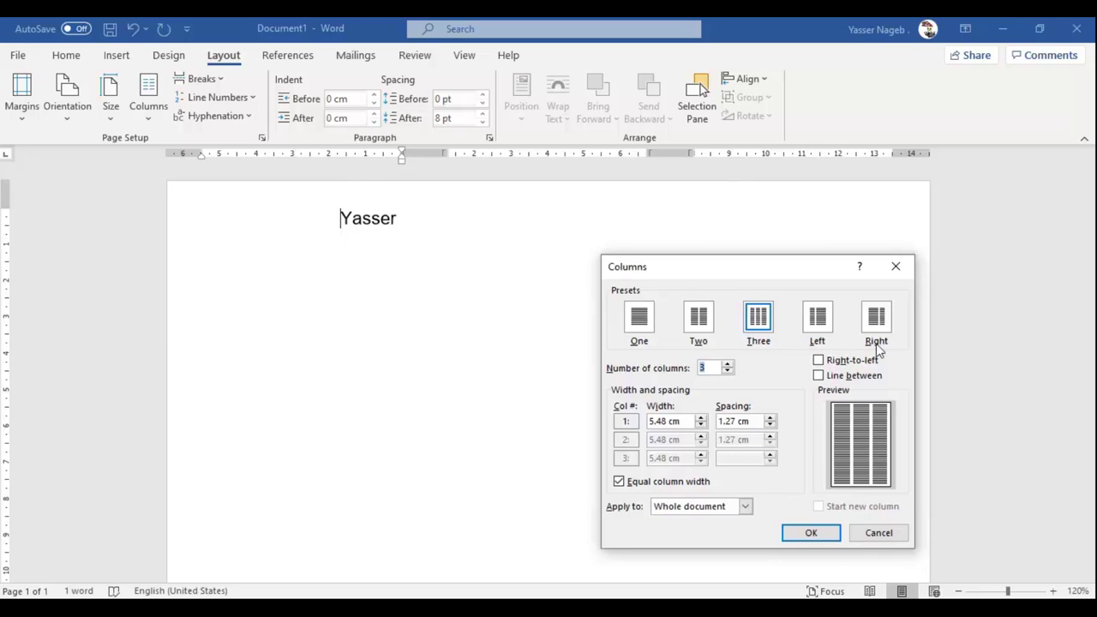
left_click(829, 365)
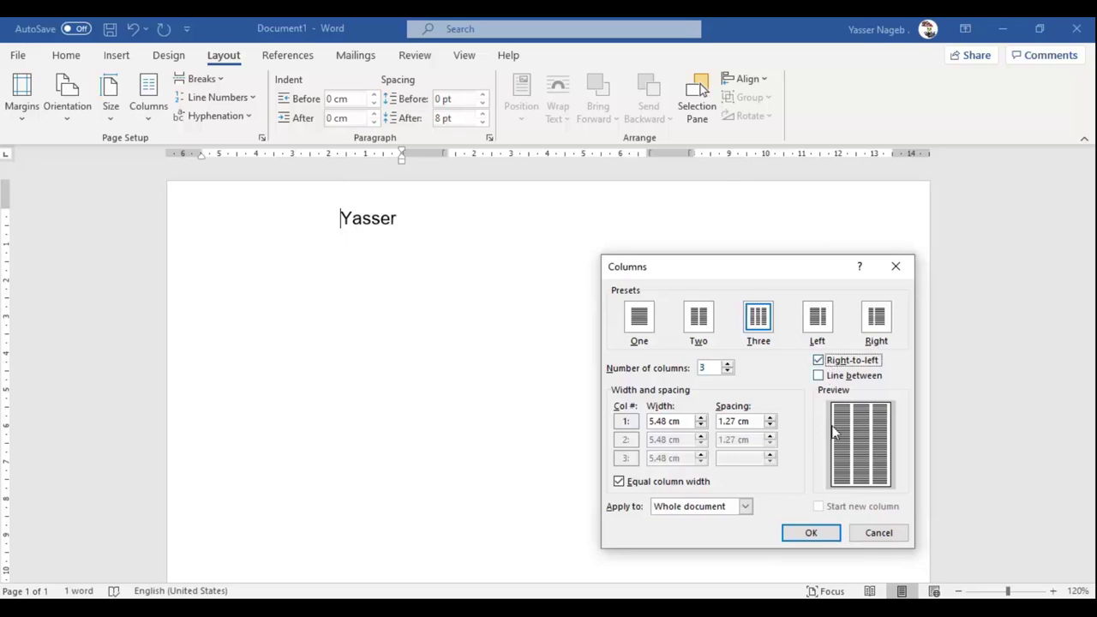
left_click(819, 532)
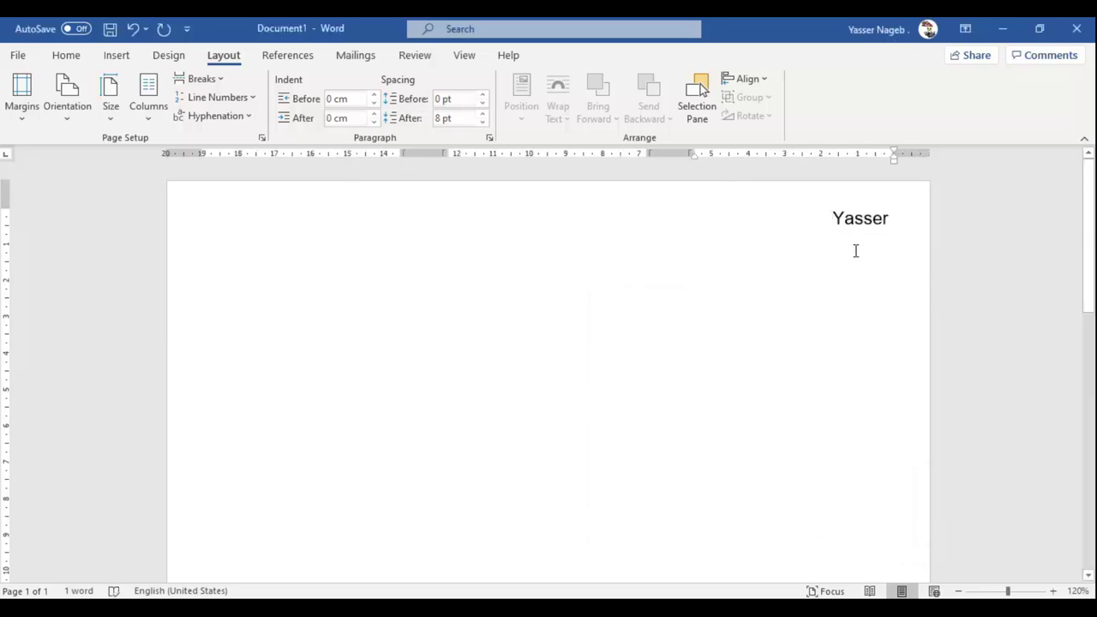
Untick right-to-left column order and apply the left-to-right layout.
left_click(147, 121)
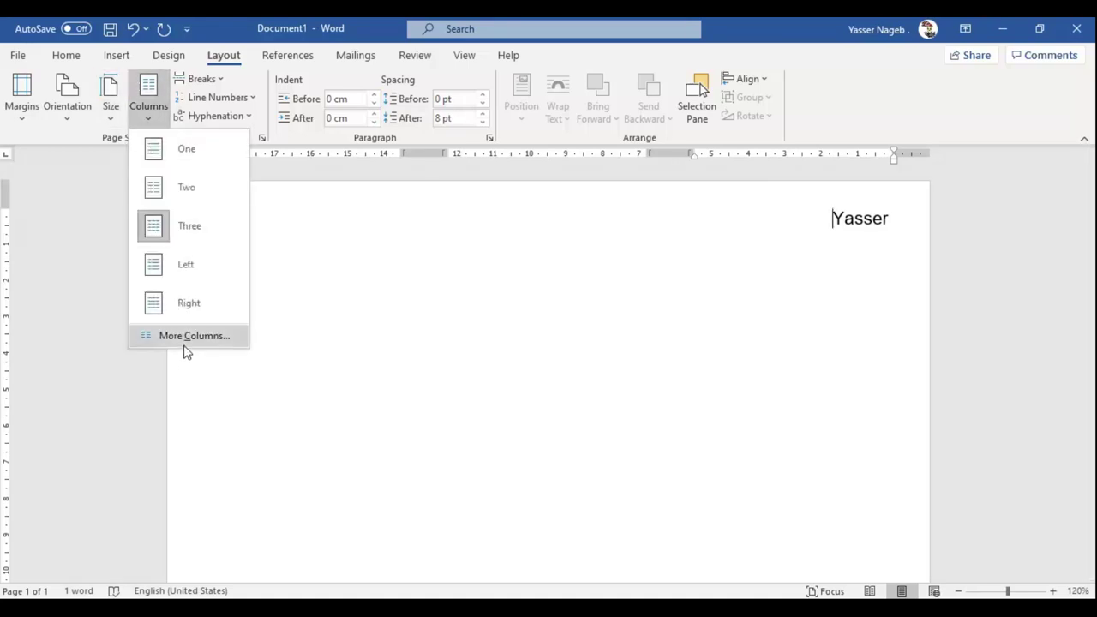
left_click(185, 341)
left_click(821, 361)
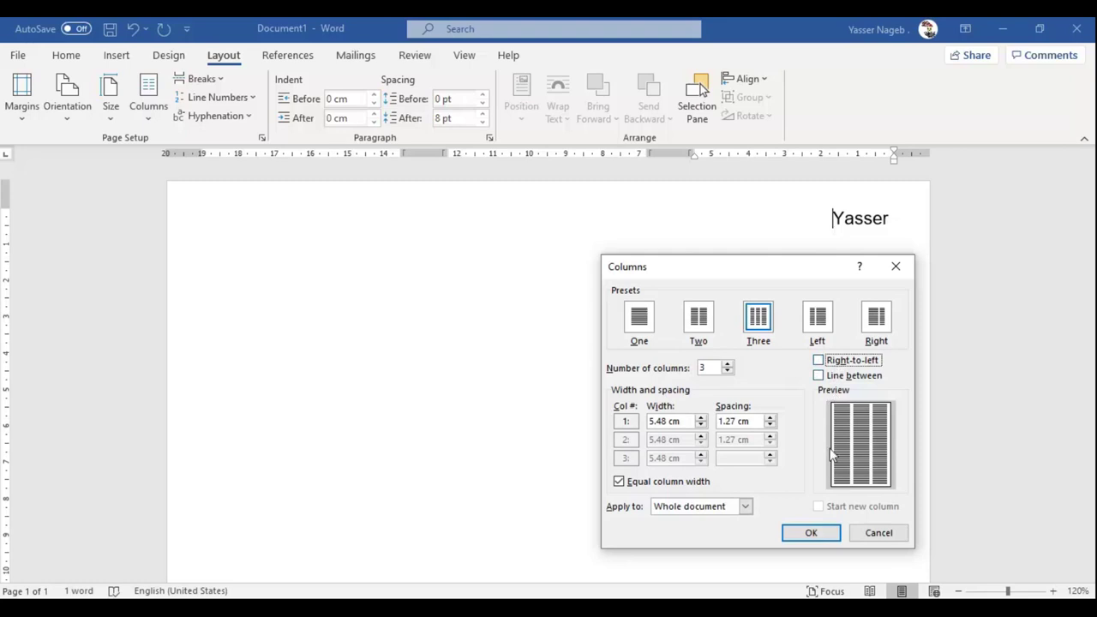
left_click(830, 533)
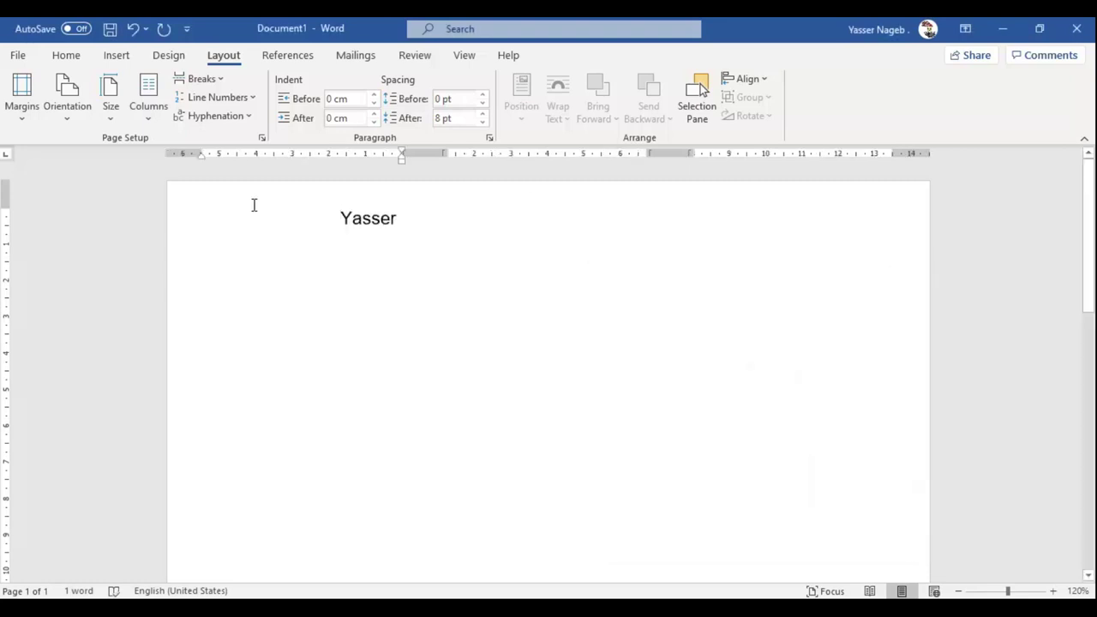
Turn right-to-left column order back on and apply it.
left_click(147, 111)
left_click(198, 336)
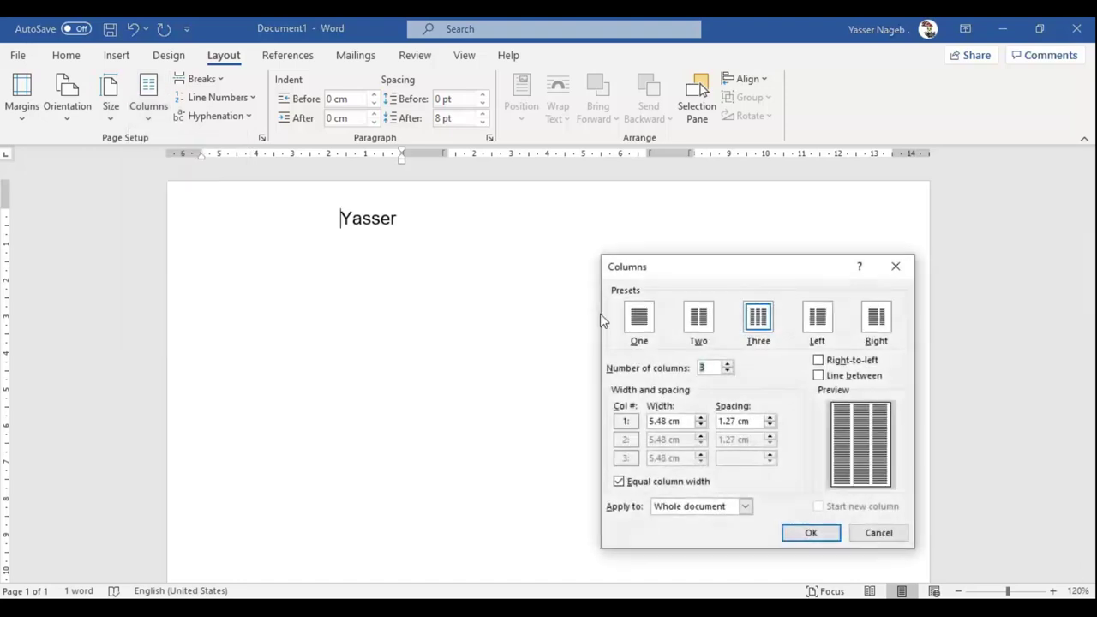
left_click(858, 368)
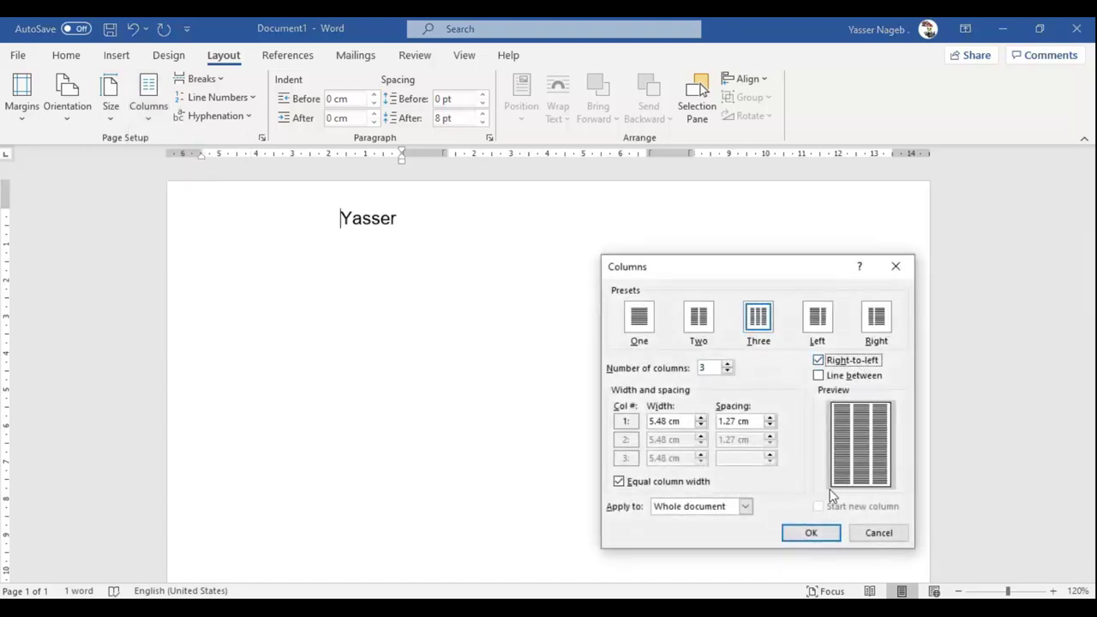
left_click(808, 533)
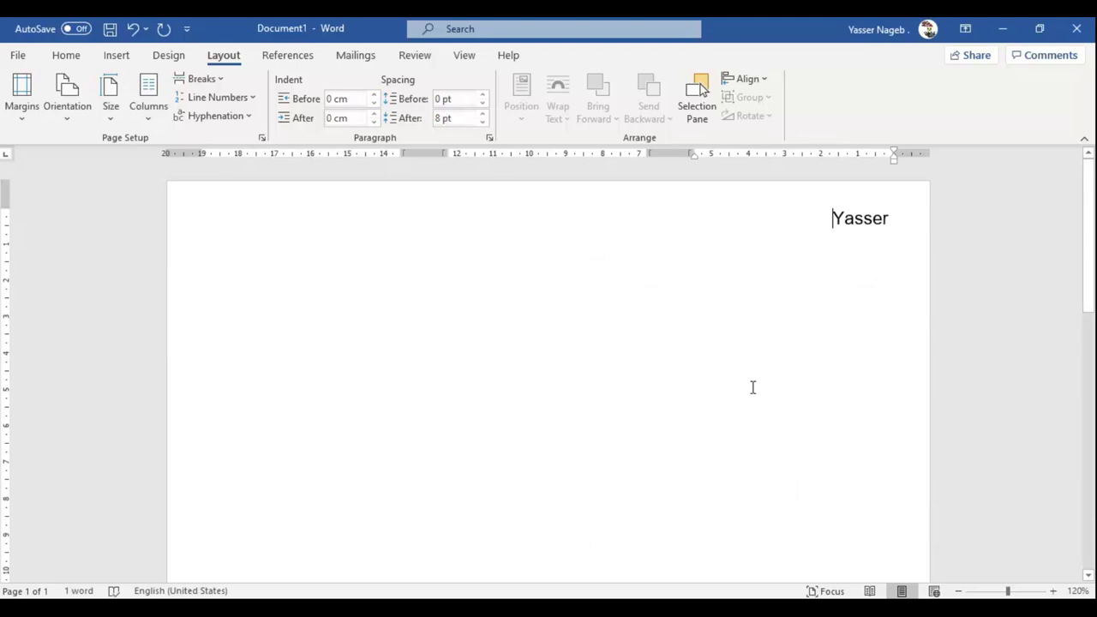
left_click(142, 119)
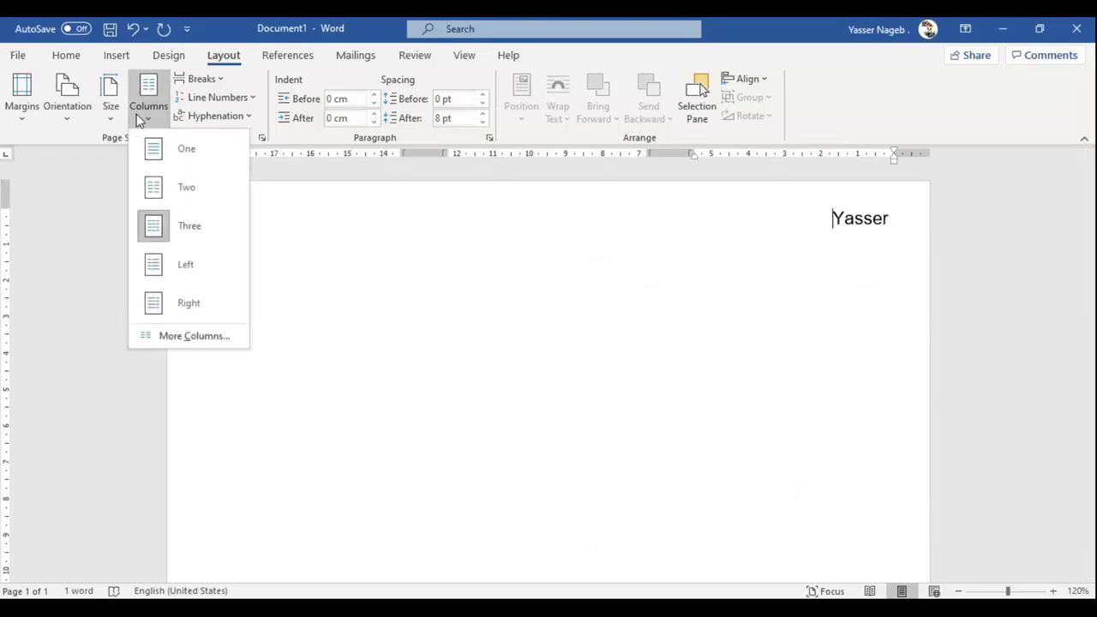
Set Columns to One so the page is a single column, with the name still top right.
left_click(161, 151)
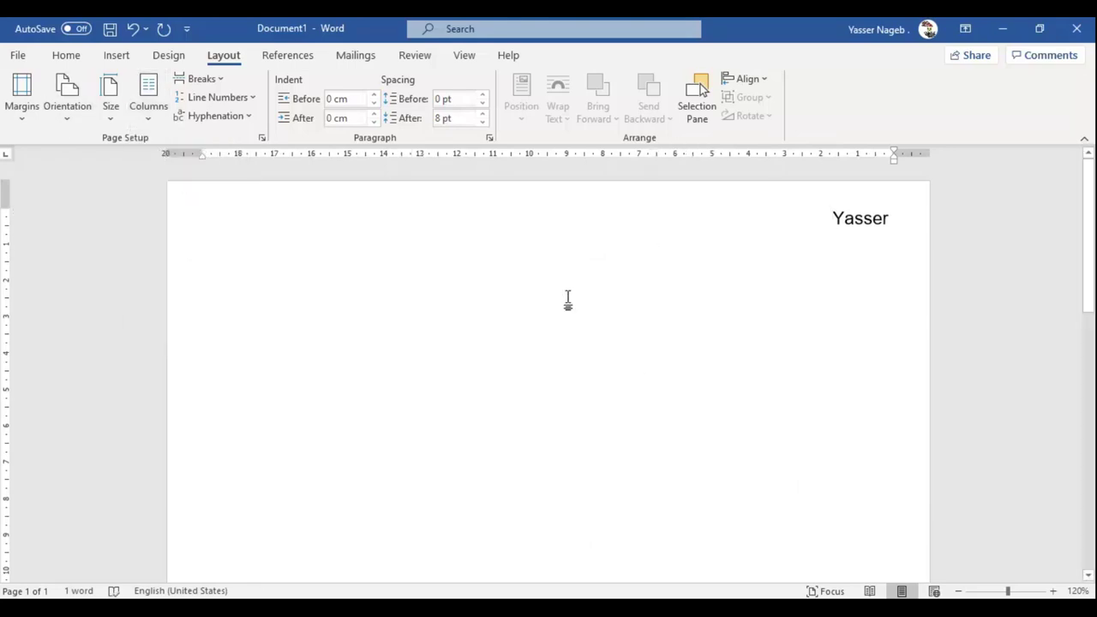
left_click(65, 55)
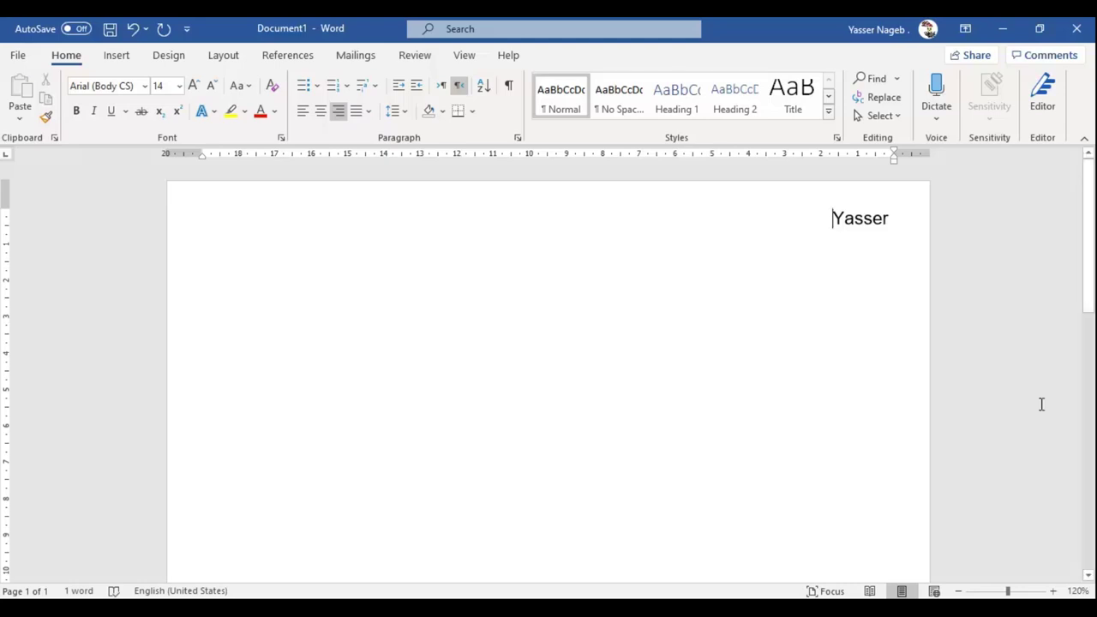